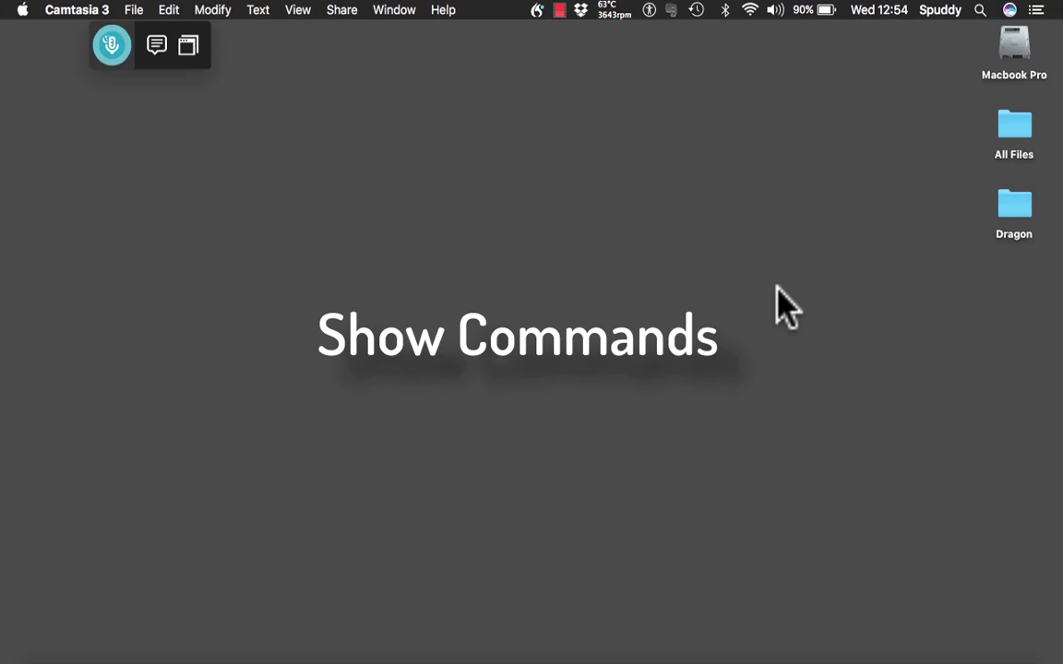
Step: Open the Commands window from the Dragon menu and maximize it to full screen
{"action": "left_click", "coordinate": [539, 13]}
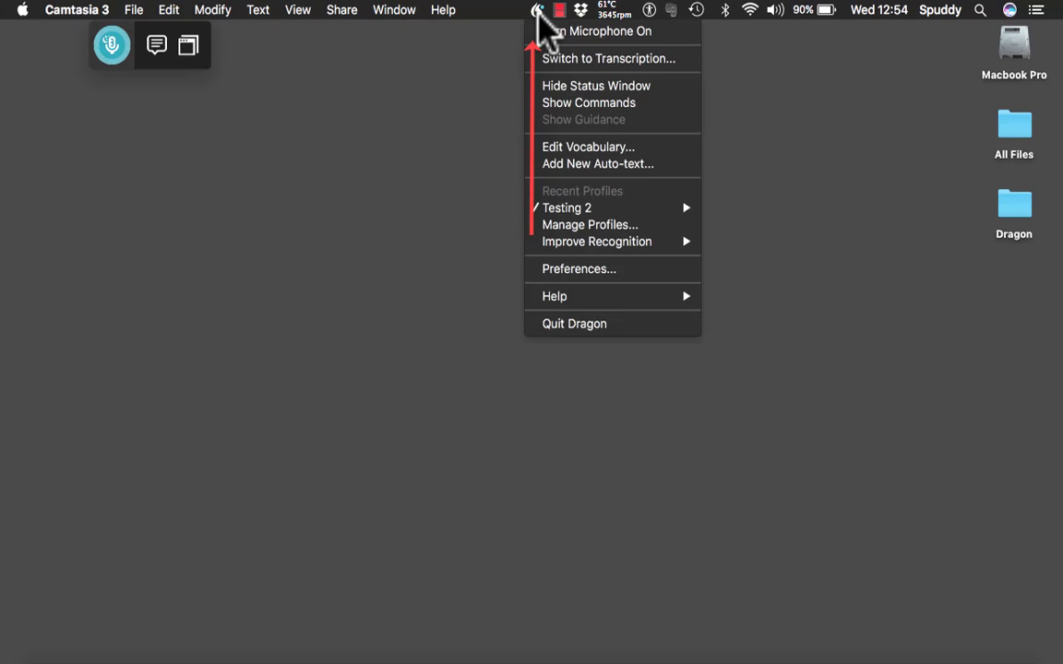
{"action": "left_click", "coordinate": [551, 103]}
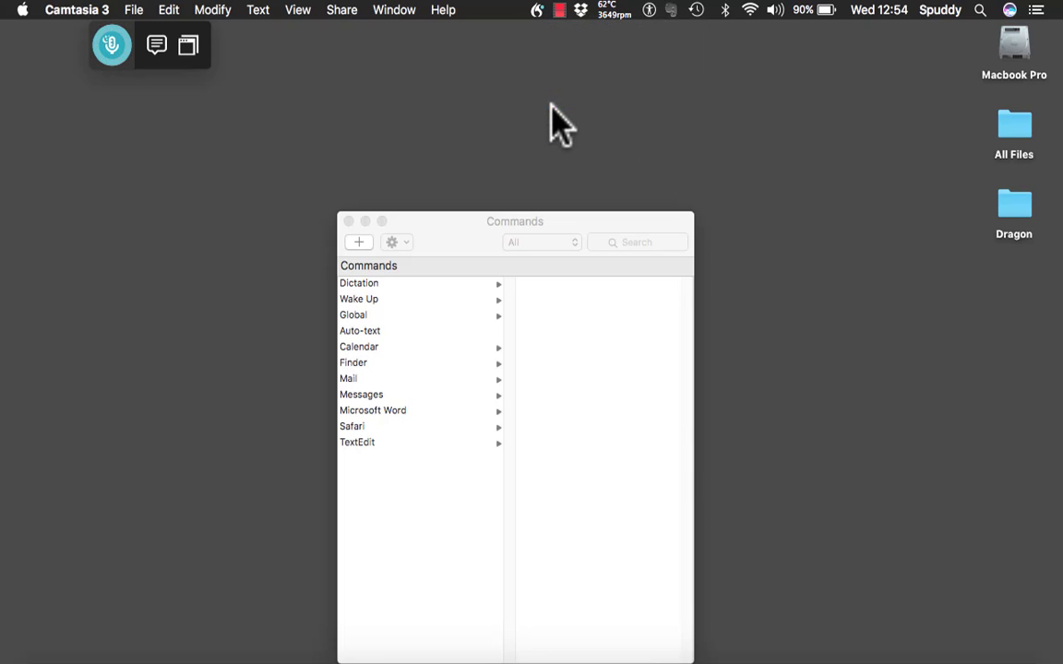
{"action": "left_click", "coordinate": [381, 222]}
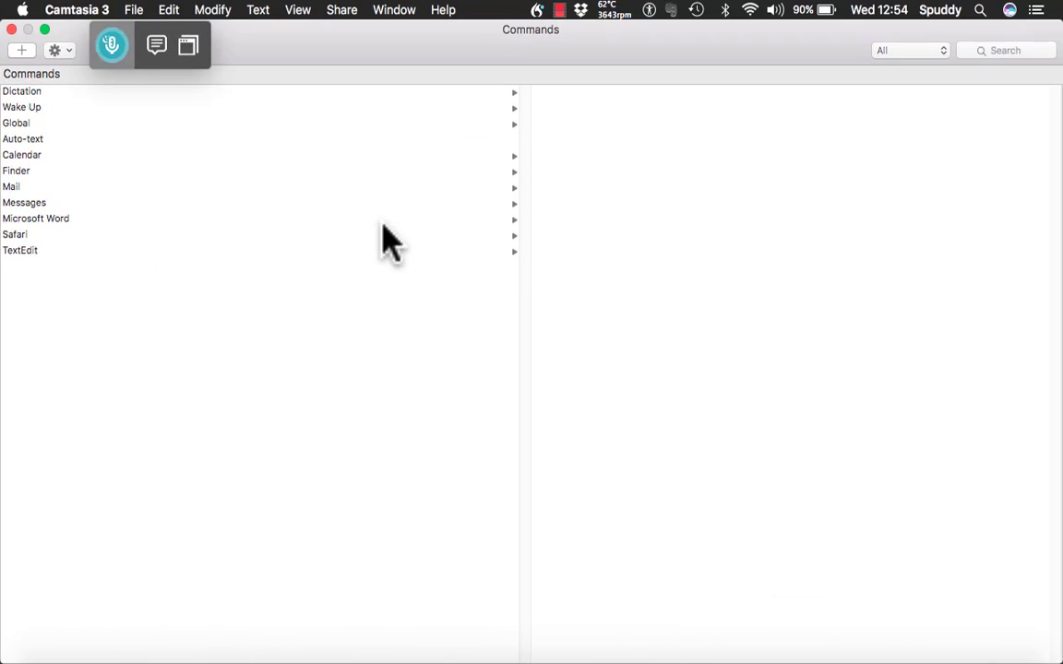
Step: Browse the Dictation, Wake Up, Global, Auto-text, Calendar, Finder and Messages commands, ending on Microsoft Word
{"action": "left_click", "coordinate": [20, 93]}
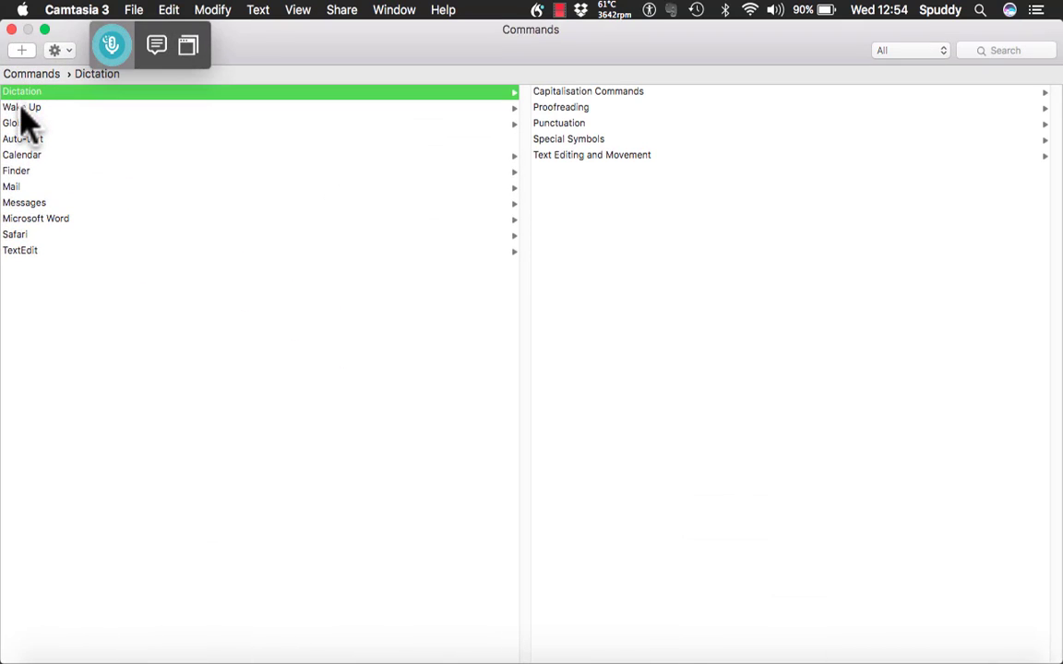
{"action": "left_click", "coordinate": [20, 109]}
{"action": "left_click", "coordinate": [19, 126]}
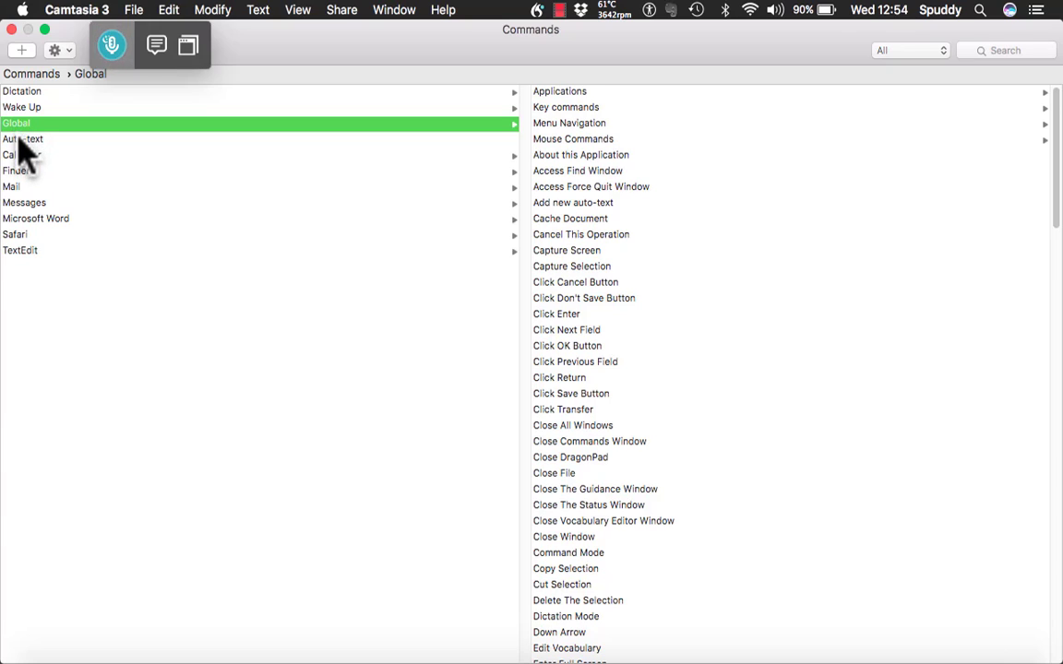
{"action": "left_click", "coordinate": [18, 140]}
{"action": "left_click", "coordinate": [19, 158]}
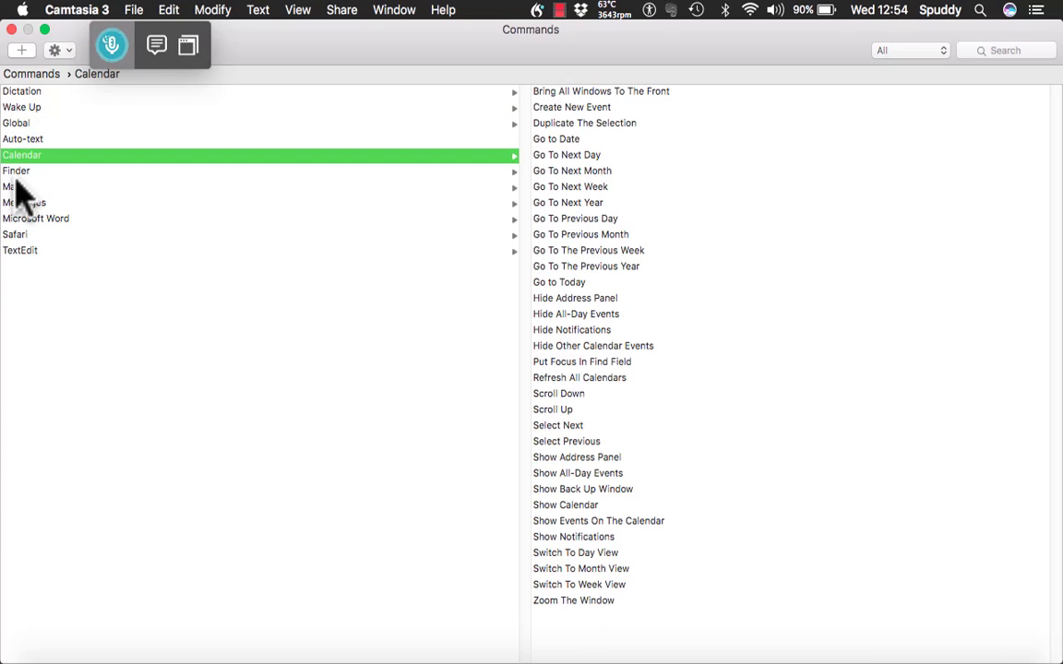
{"action": "left_click", "coordinate": [18, 173]}
{"action": "left_click", "coordinate": [20, 222]}
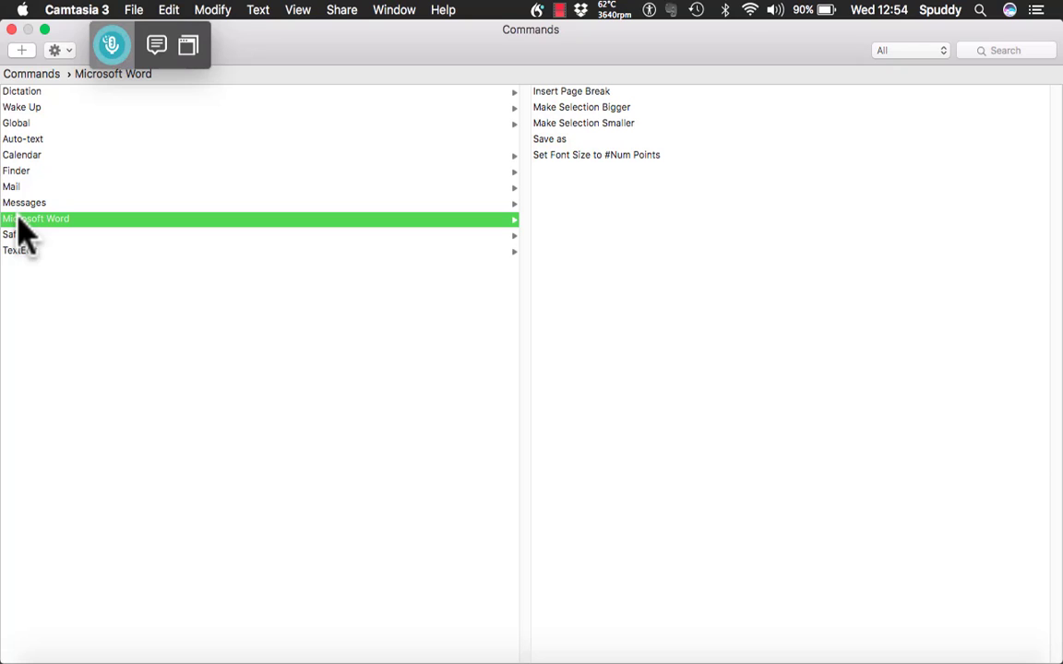
{"action": "left_click", "coordinate": [19, 203]}
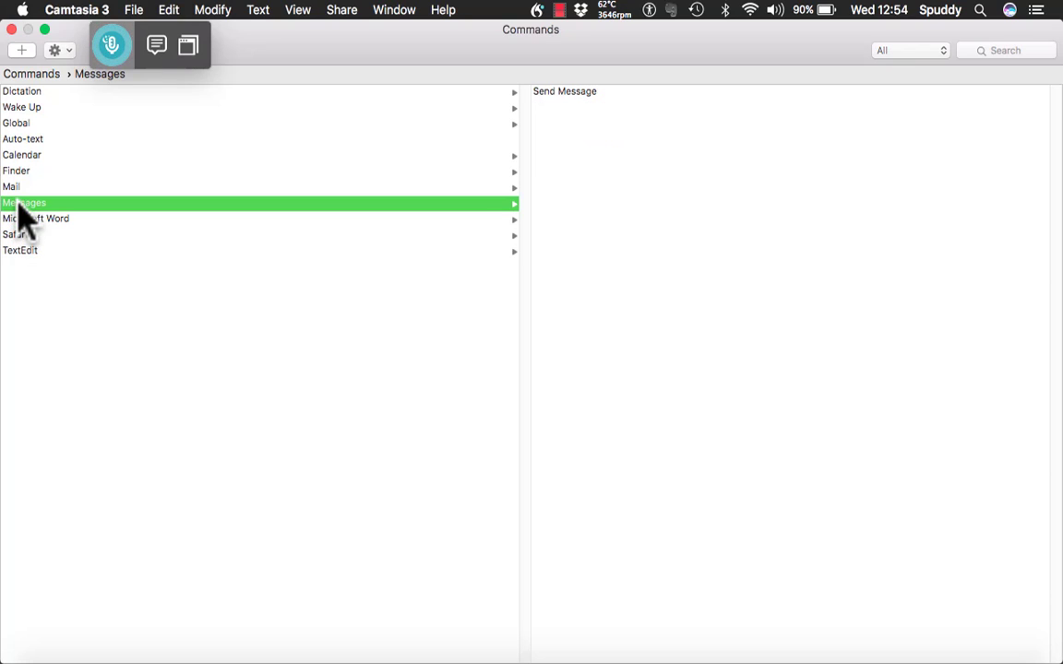
{"action": "left_click", "coordinate": [15, 175]}
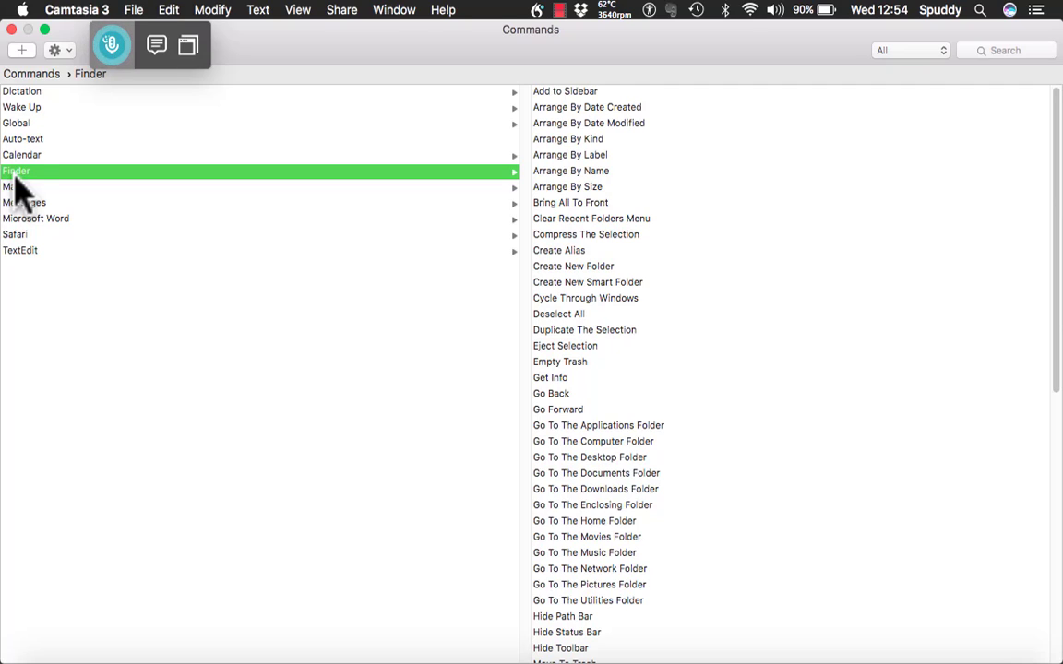
{"action": "left_click", "coordinate": [29, 223]}
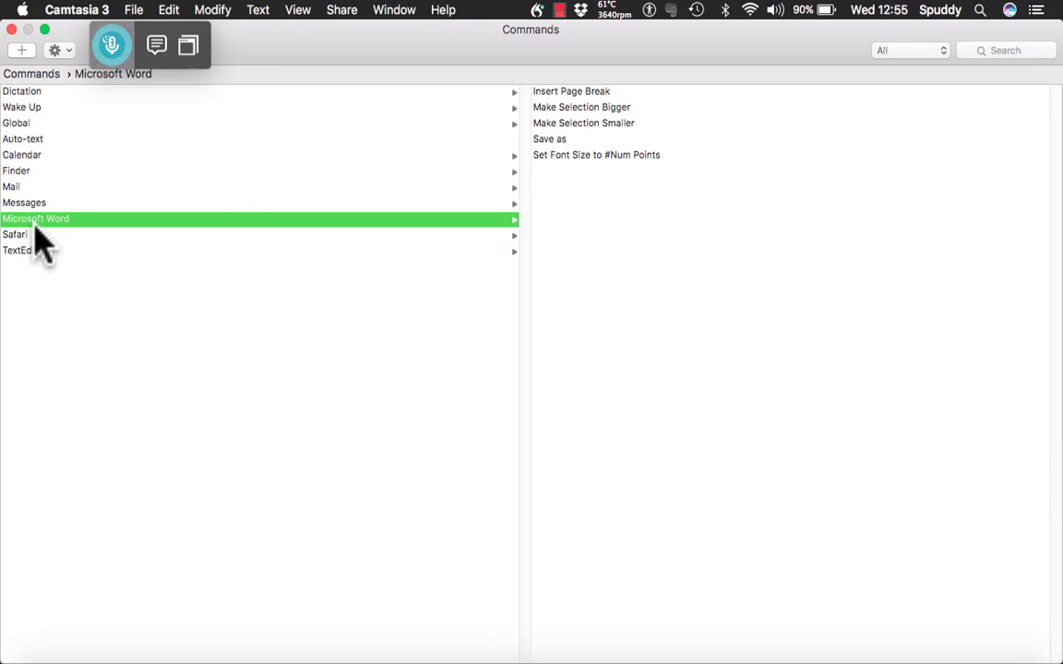
Step: Add a new Microsoft Word command with the spoken phrase 'Date and time', leaving its type to choose
{"action": "left_click", "coordinate": [21, 54]}
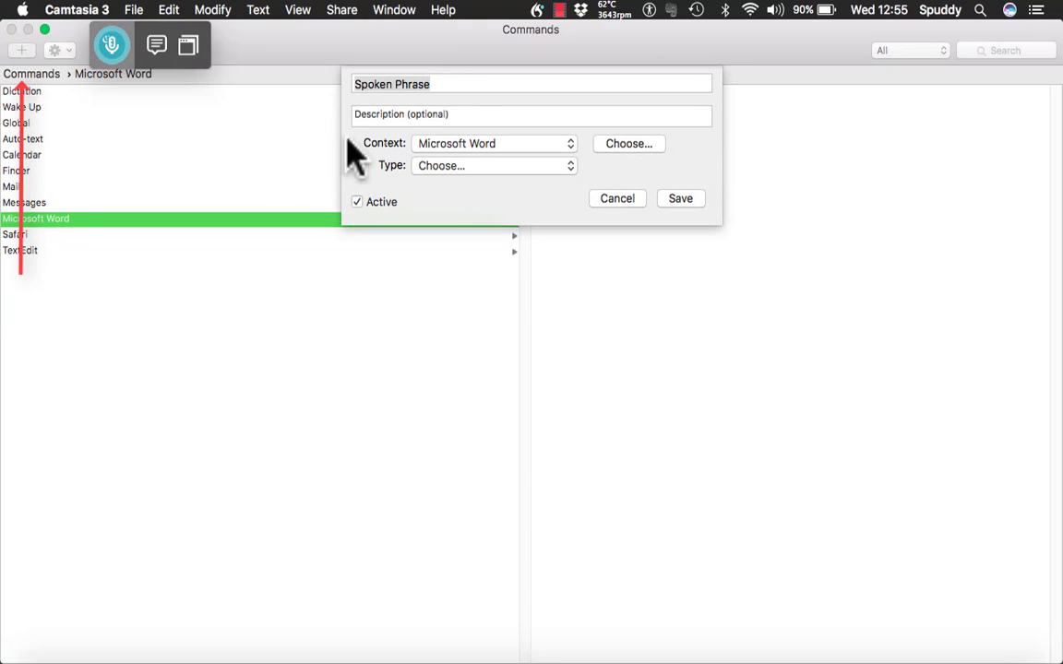
{"action": "left_click", "coordinate": [458, 84]}
{"action": "key", "text": "BackSpace"}
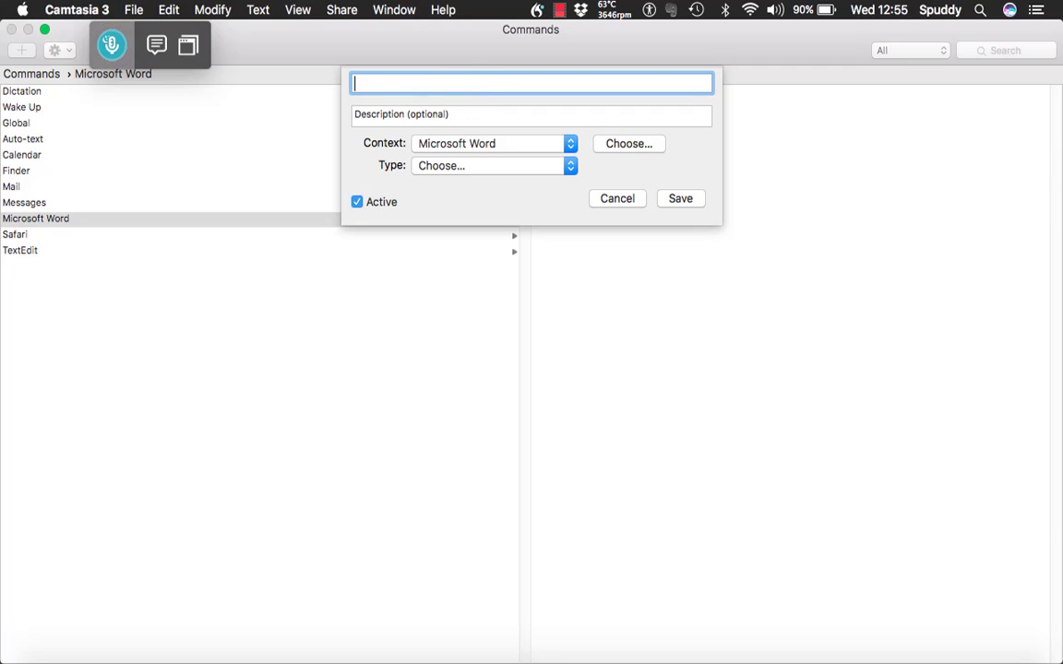
{"action": "type", "text": "Date and time"}
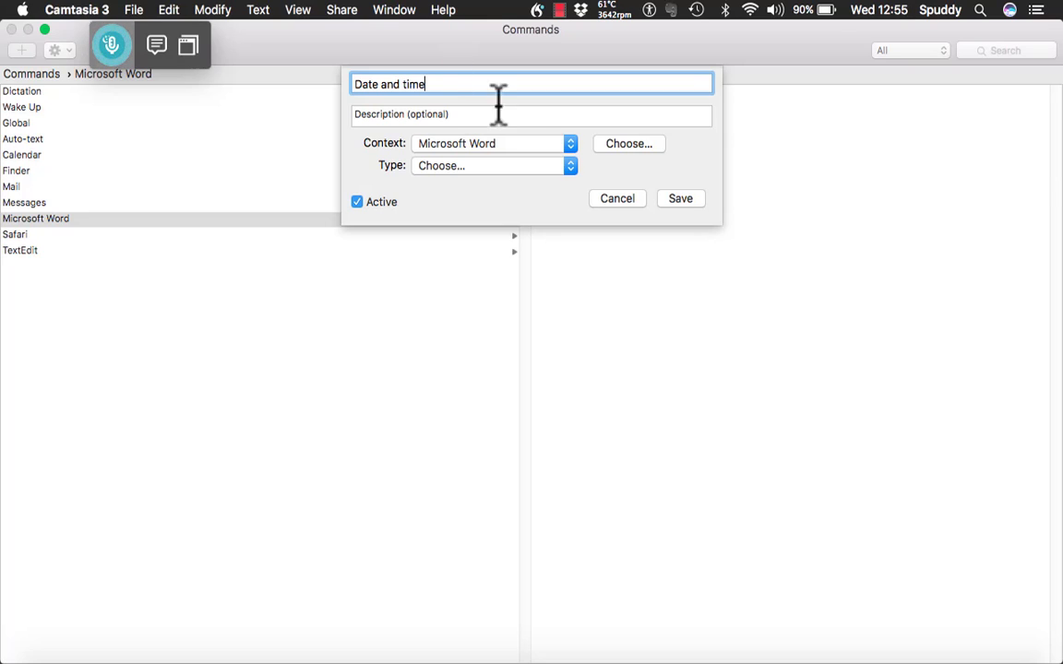
{"action": "left_click", "coordinate": [457, 114]}
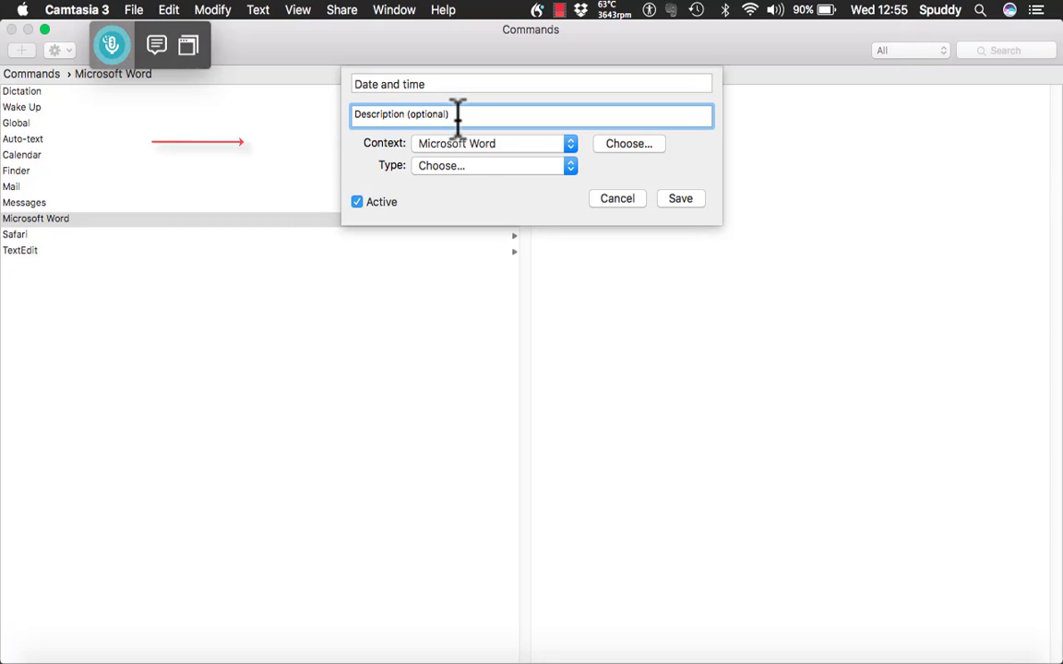
{"action": "left_click", "coordinate": [509, 167]}
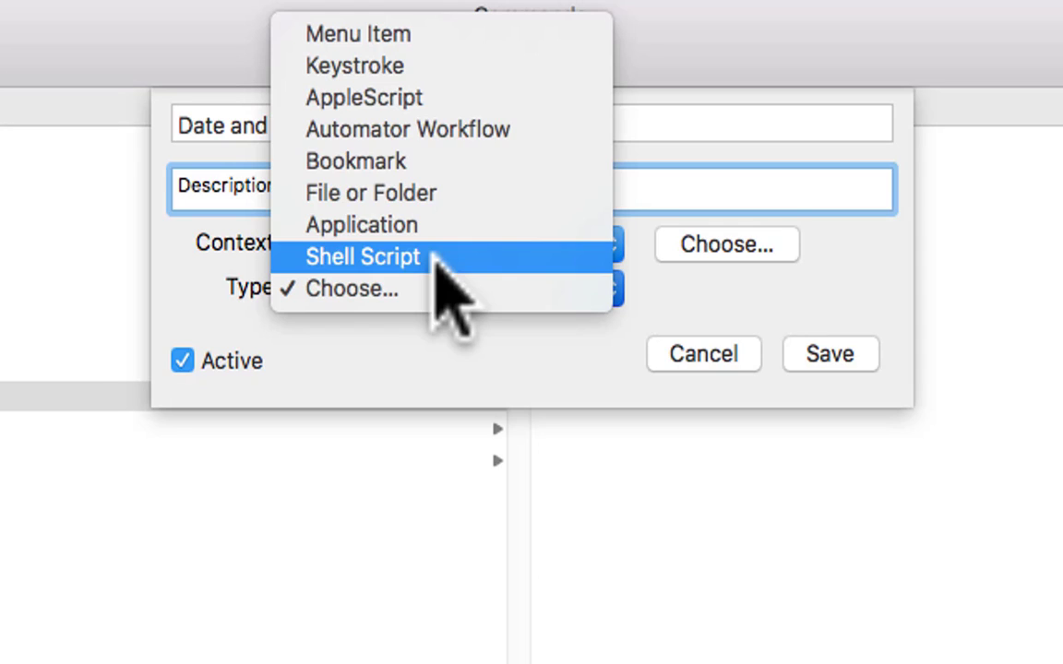
Step: Make 'Date and time' a Menu Item command for Insert › Date and Time... and save it
{"action": "left_click", "coordinate": [397, 37]}
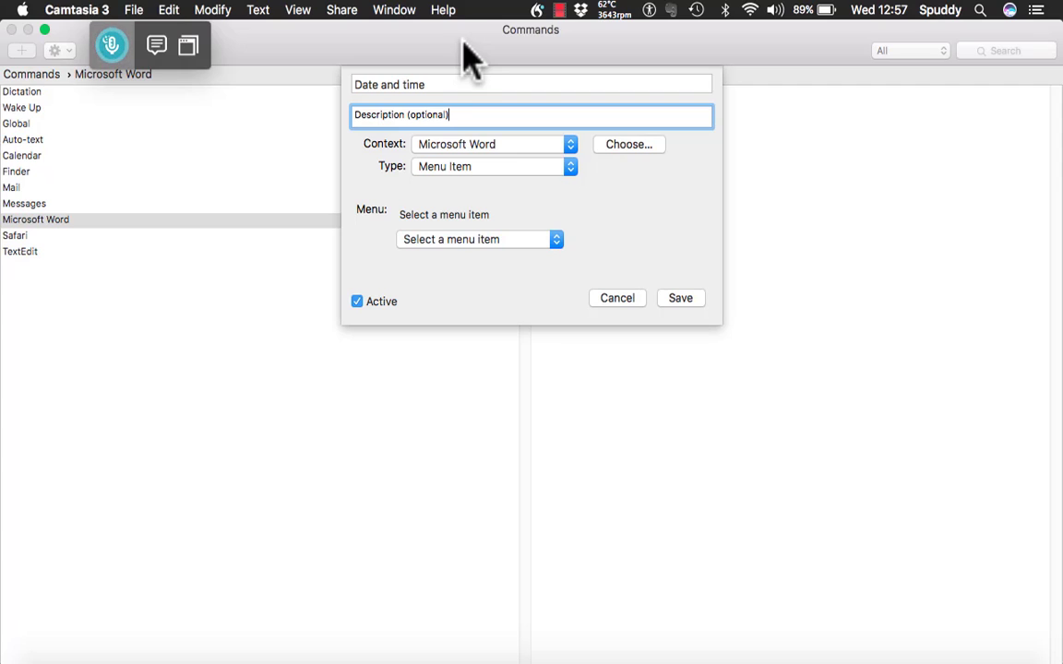
{"action": "left_click", "coordinate": [496, 240]}
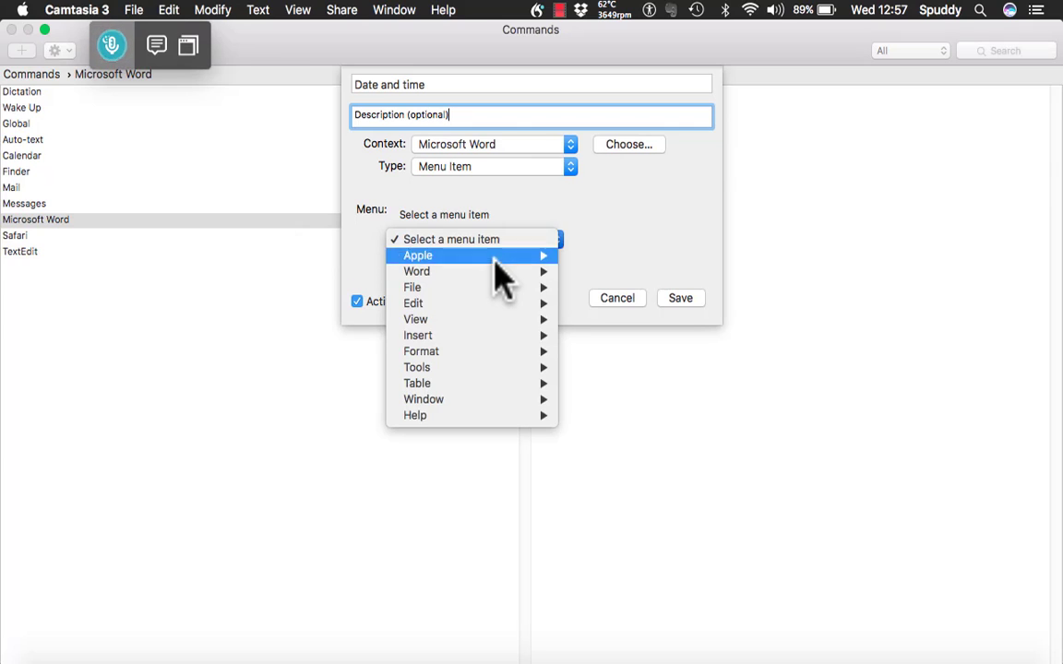
{"action": "mouse_move", "coordinate": [506, 338]}
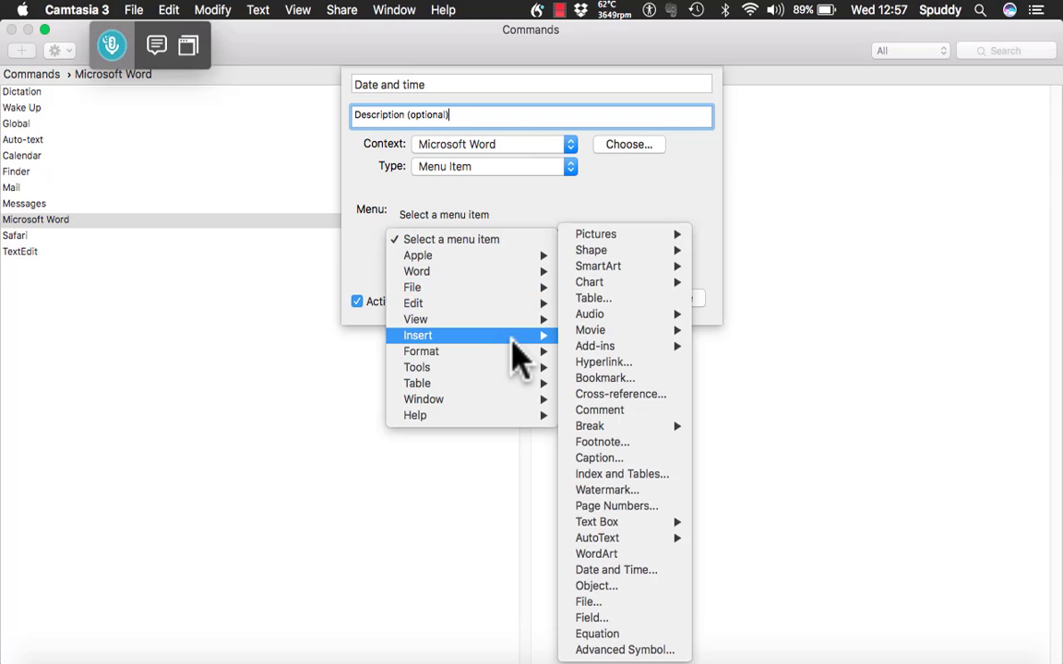
{"action": "left_click", "coordinate": [639, 572]}
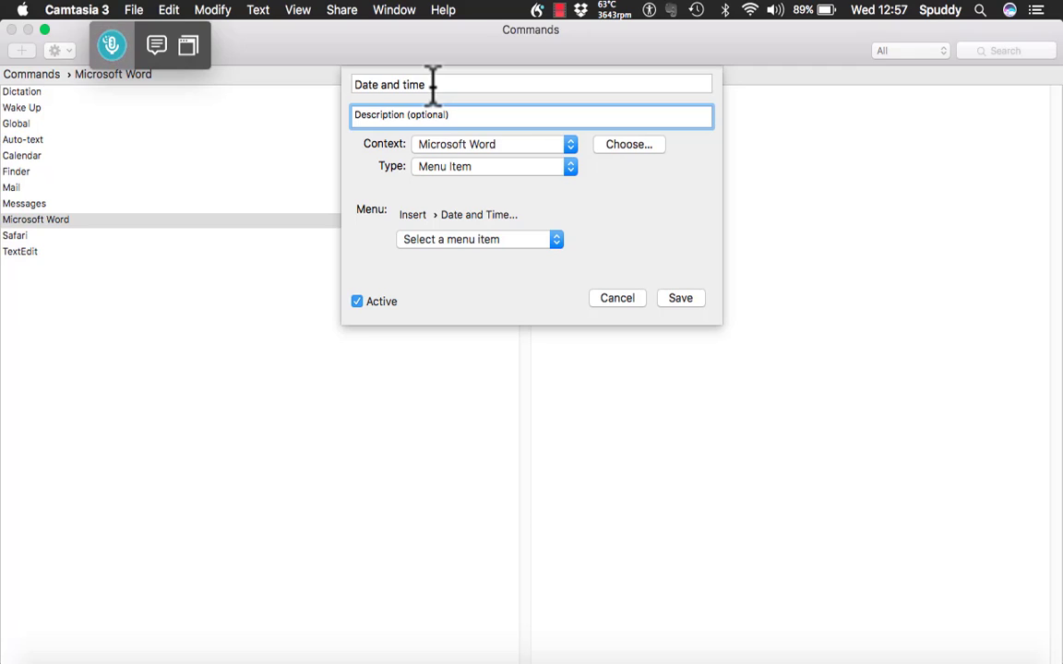
{"action": "left_click", "coordinate": [670, 308]}
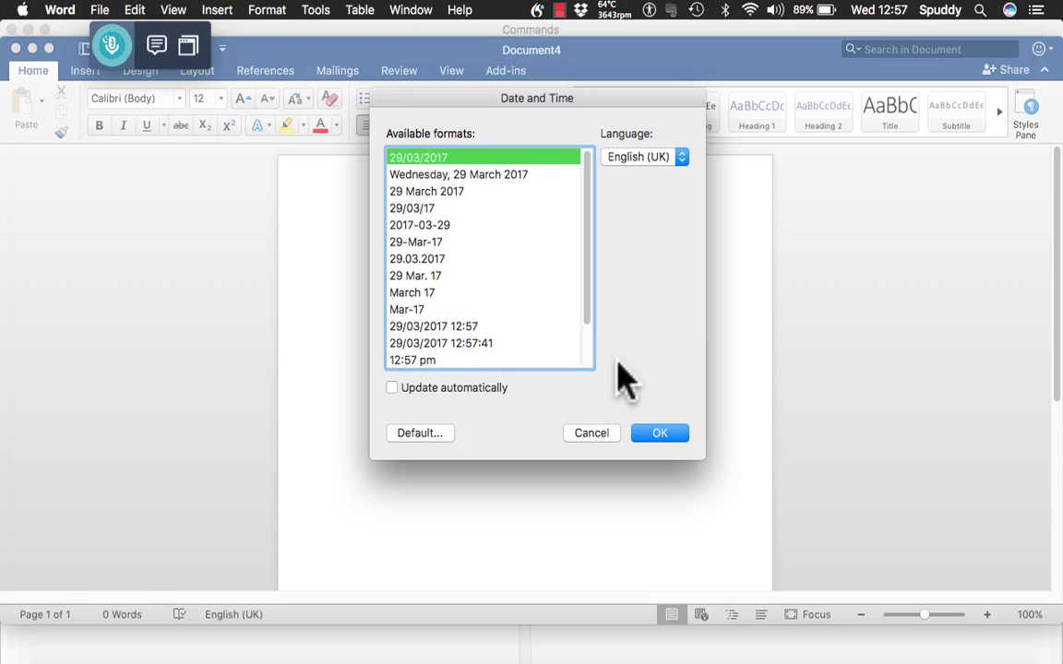
Step: Dismiss Word's Date and Time dialog, close the document, and select the Date and time command
{"action": "left_click", "coordinate": [588, 438]}
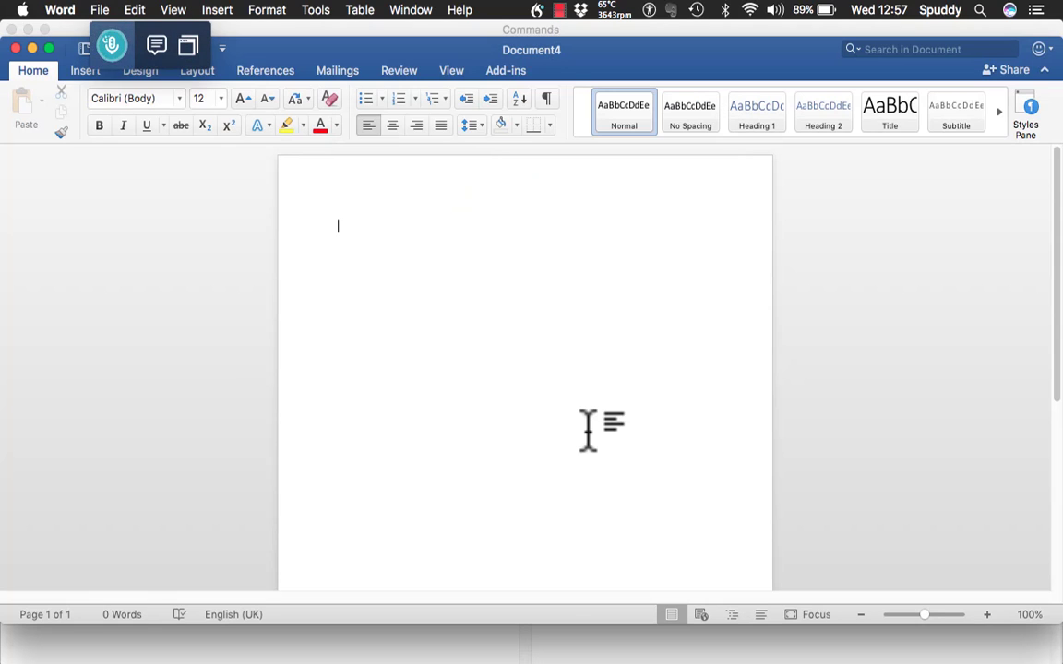
{"action": "left_click", "coordinate": [15, 48]}
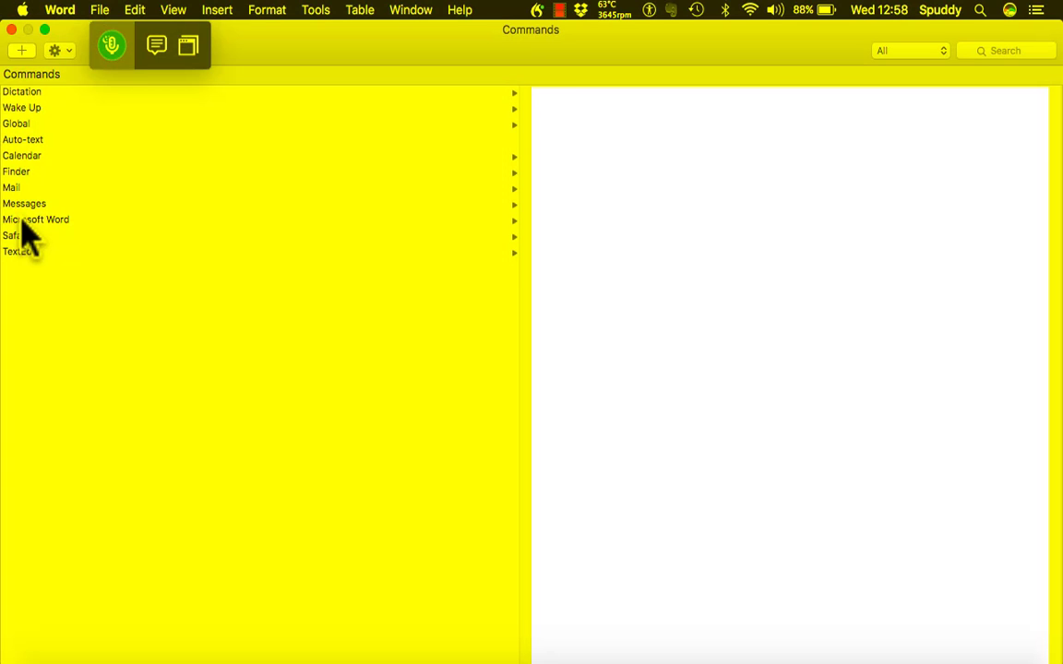
{"action": "left_click", "coordinate": [22, 221]}
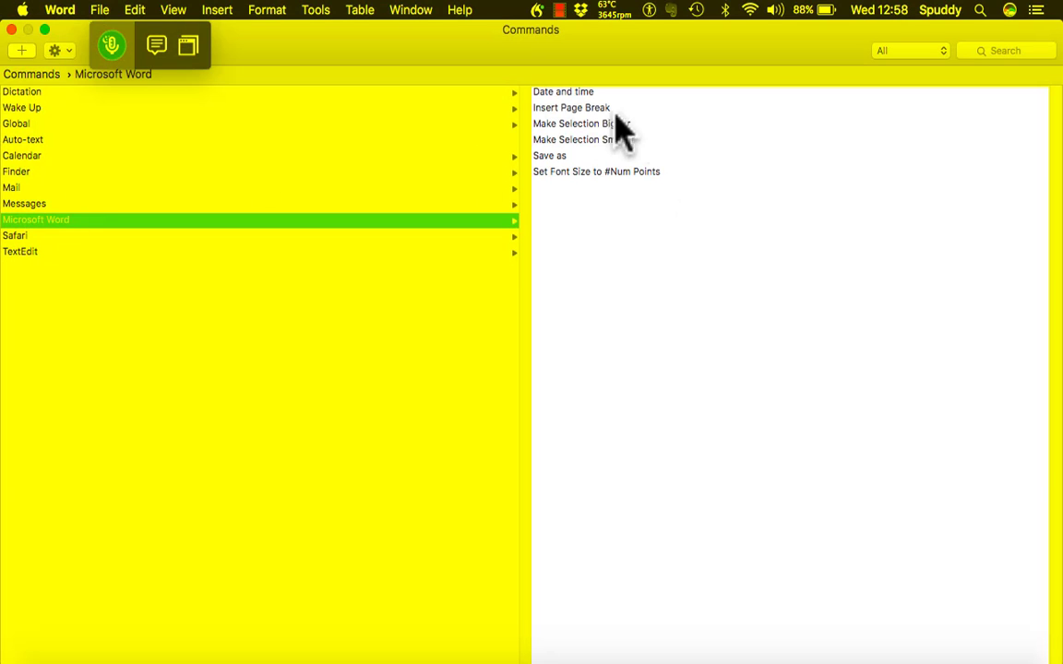
{"action": "left_click", "coordinate": [567, 92]}
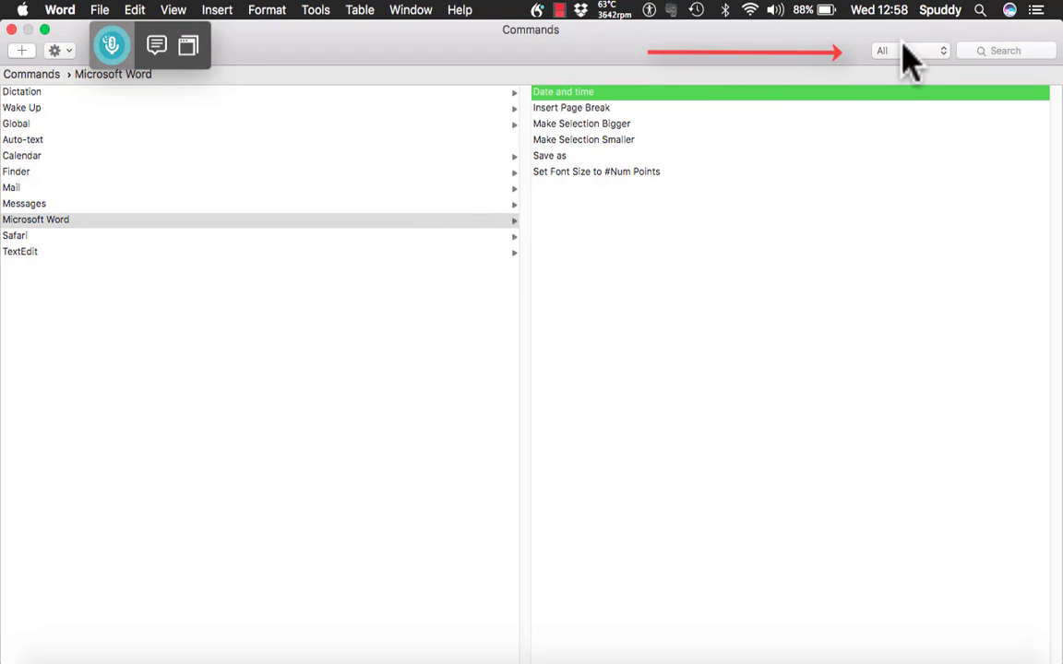
Step: Filter the list to user commands and browse the user's Microsoft Word and Global commands
{"action": "left_click", "coordinate": [904, 51]}
{"action": "left_click", "coordinate": [897, 81]}
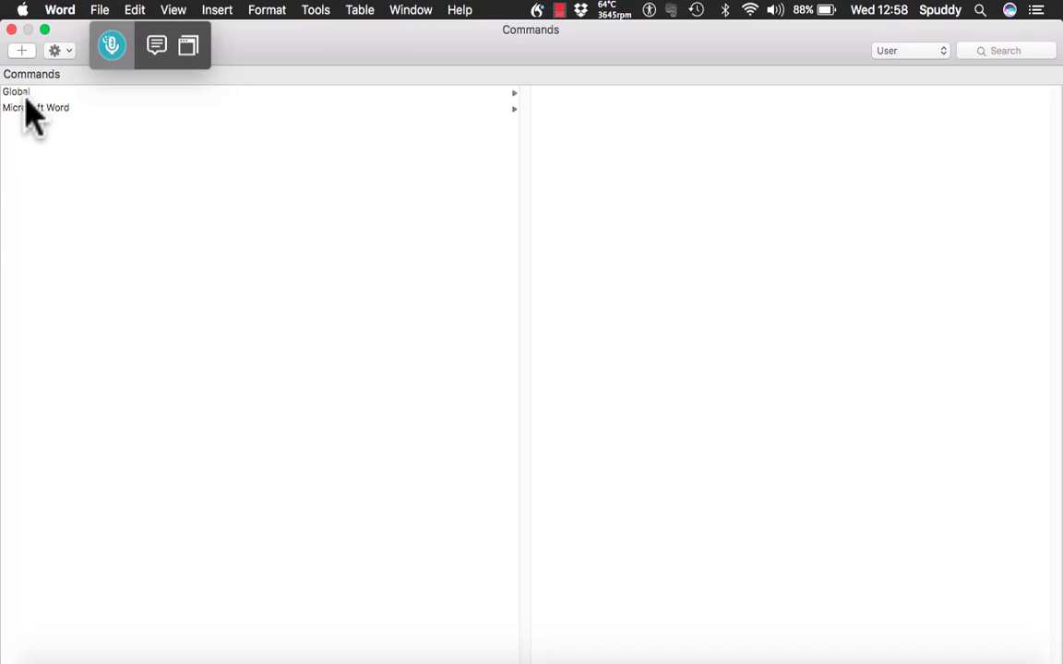
{"action": "left_click", "coordinate": [26, 108]}
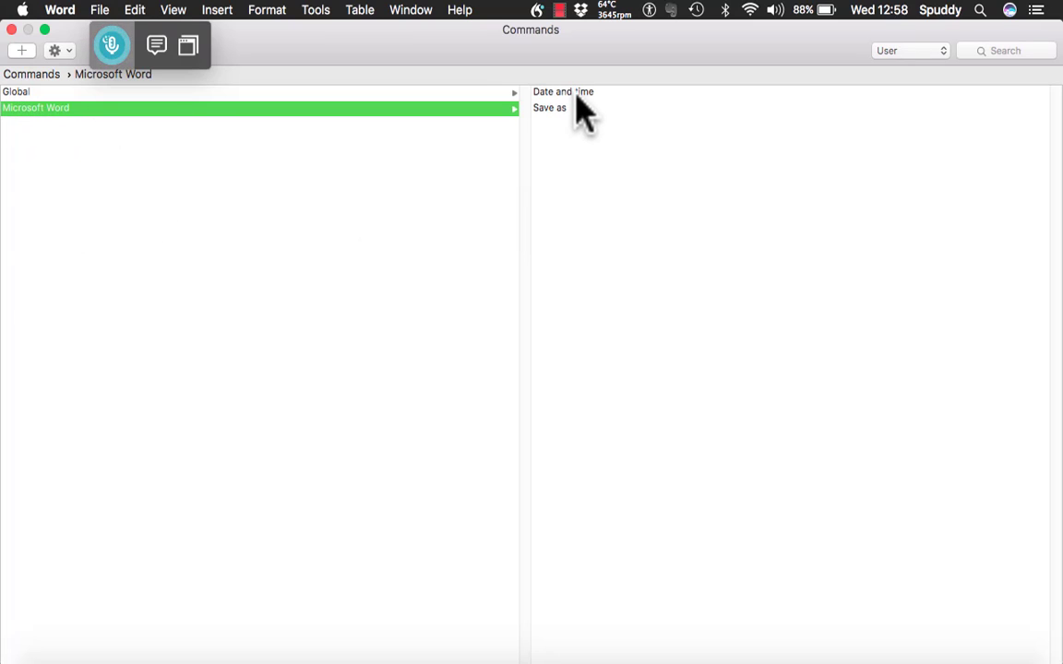
{"action": "left_click", "coordinate": [10, 93]}
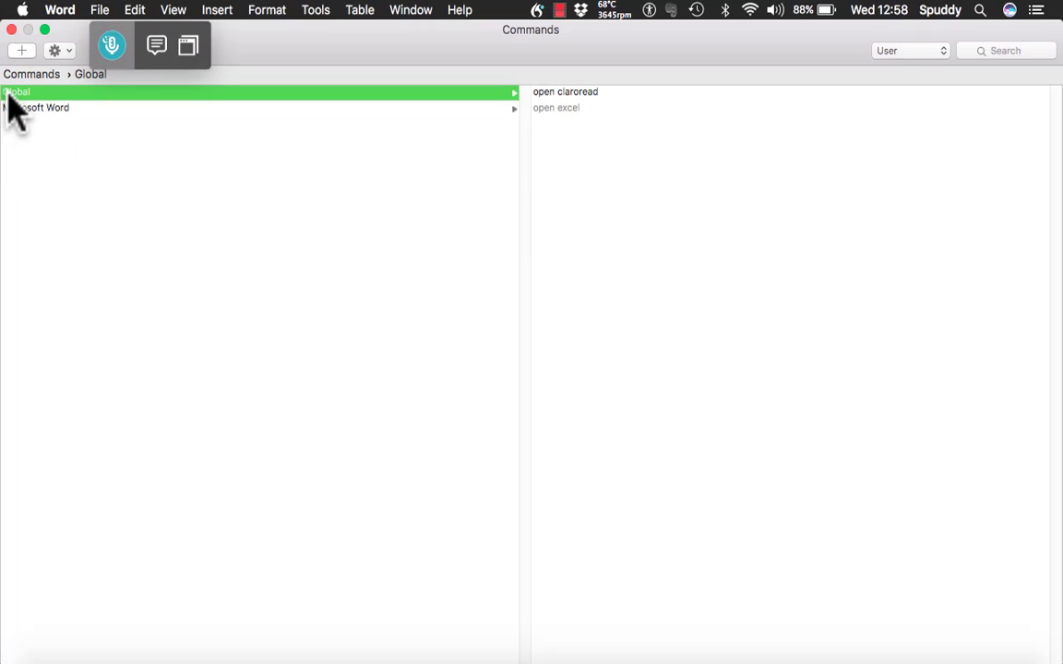
{"action": "left_click", "coordinate": [11, 112]}
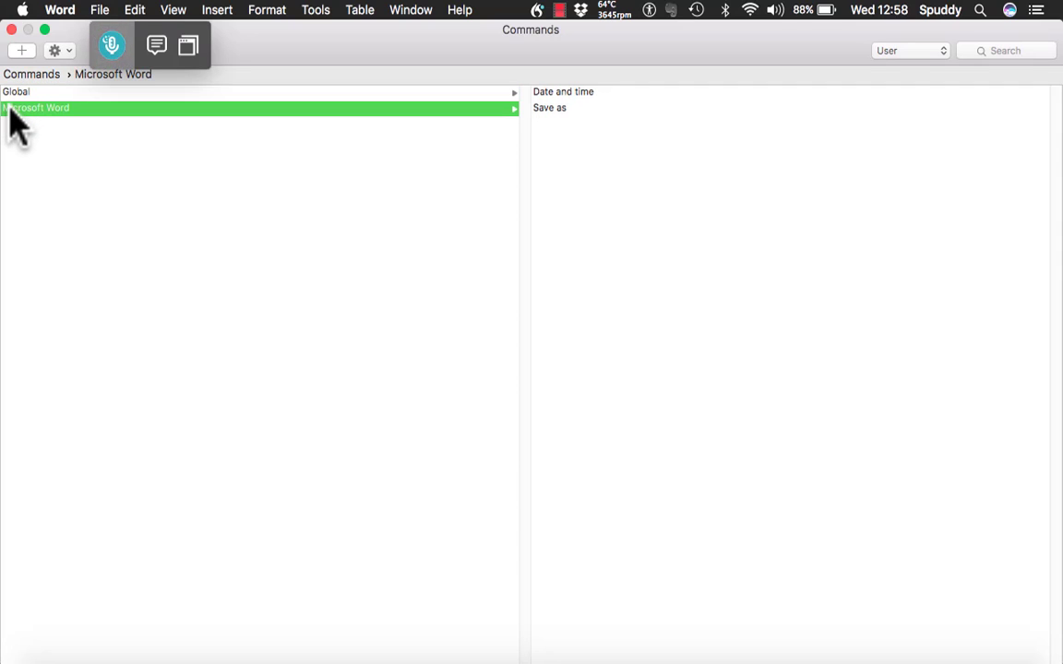
Step: Deselect the Microsoft Word group and switch the command filter to All
{"action": "left_click", "coordinate": [30, 79]}
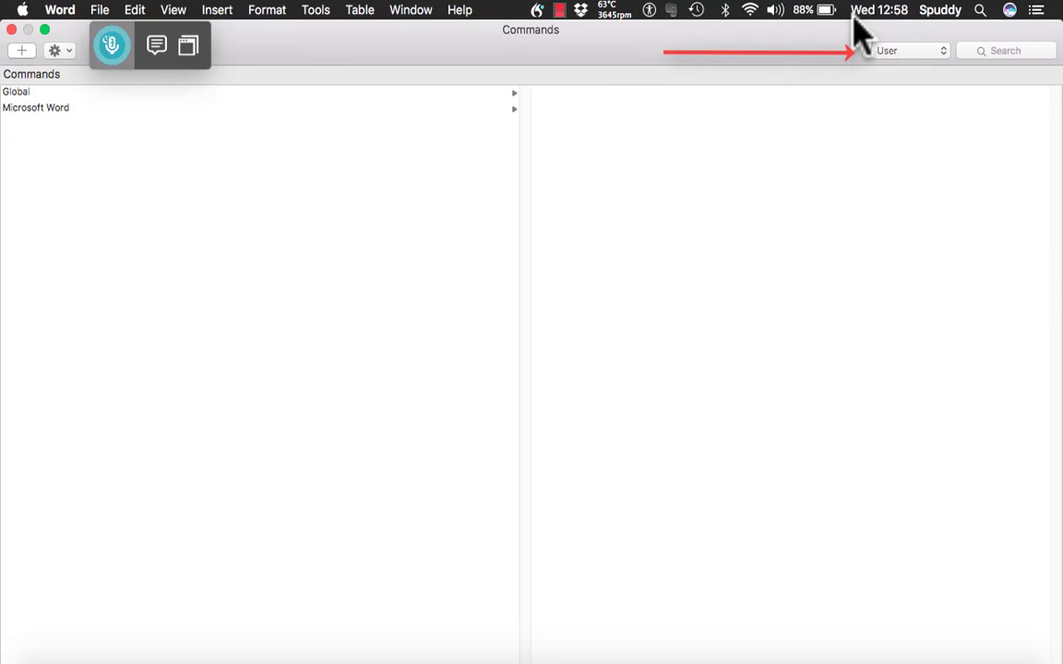
{"action": "left_click", "coordinate": [895, 54]}
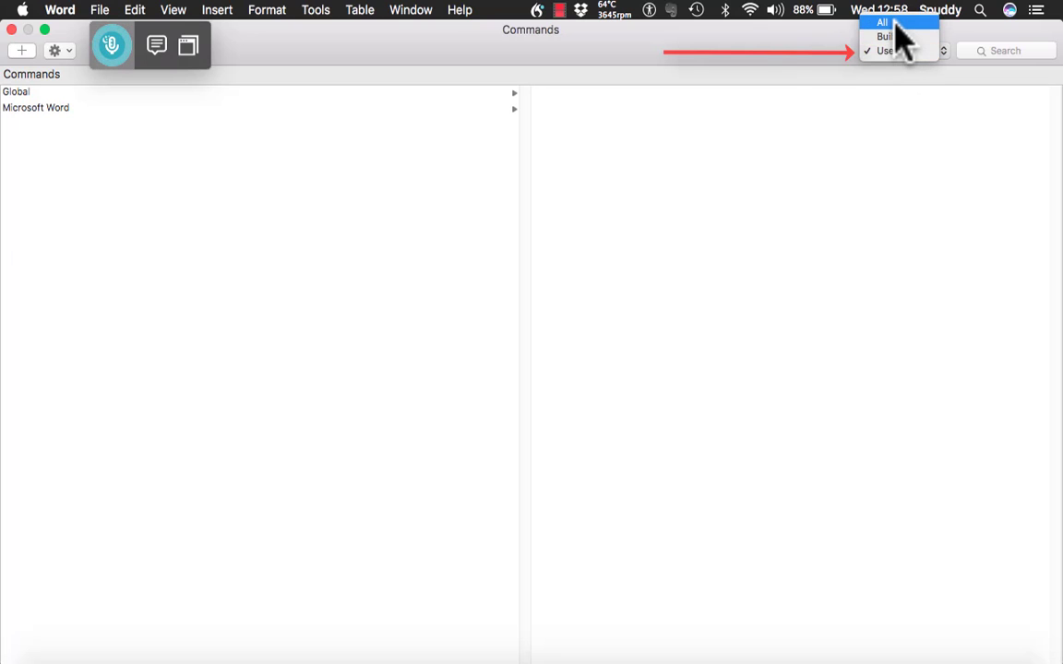
{"action": "left_click", "coordinate": [893, 24]}
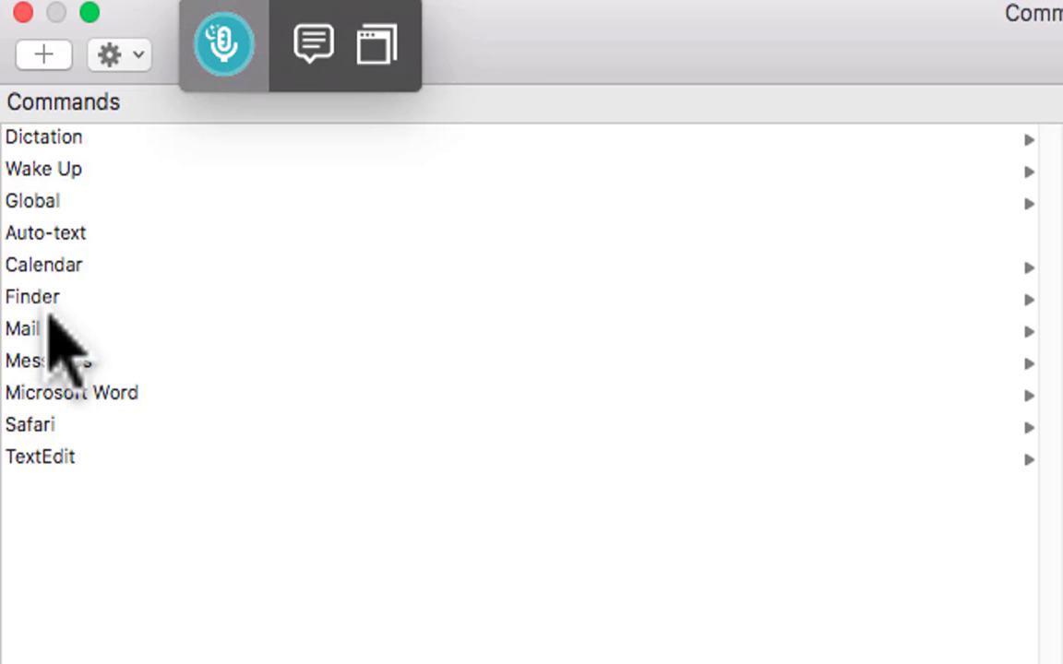
Step: Start a new command whose context is the iTunes application
{"action": "left_click", "coordinate": [44, 54]}
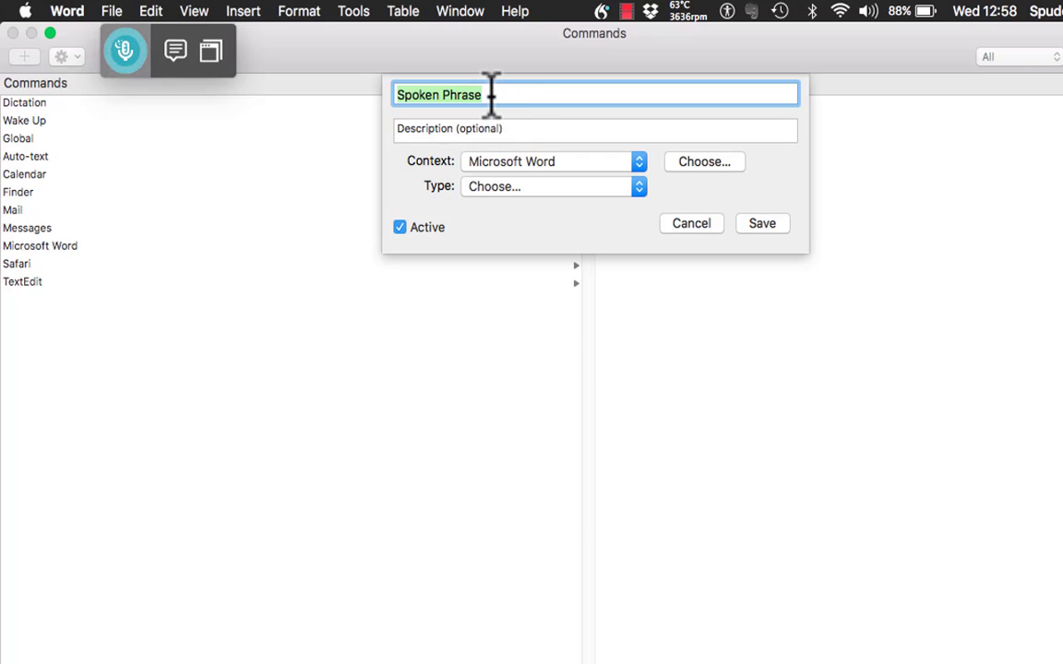
{"action": "left_click", "coordinate": [512, 166]}
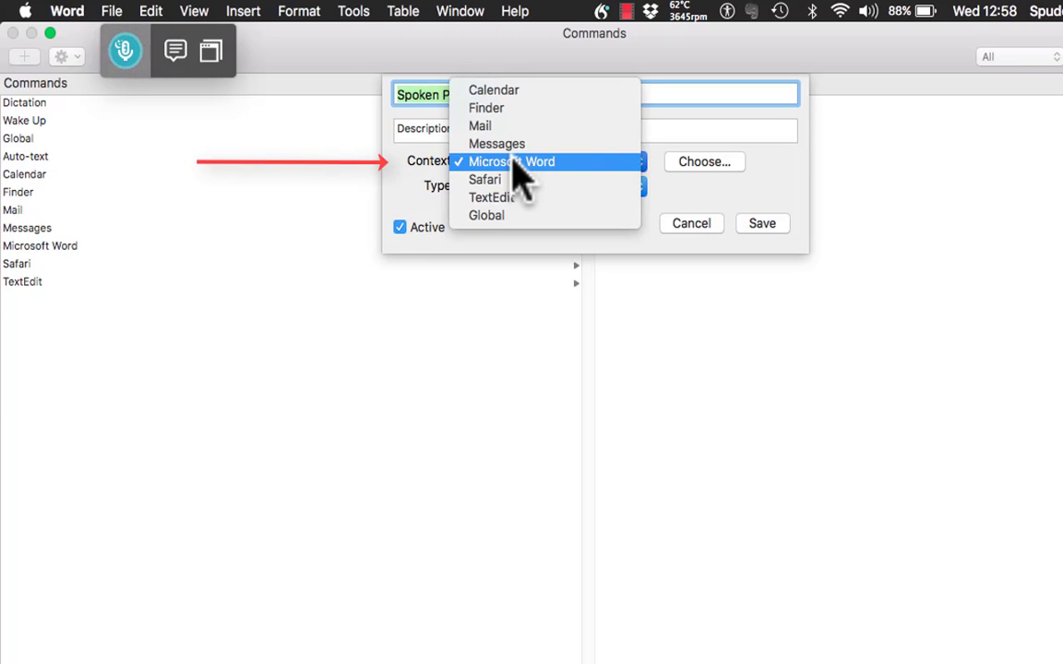
{"action": "left_click", "coordinate": [721, 169]}
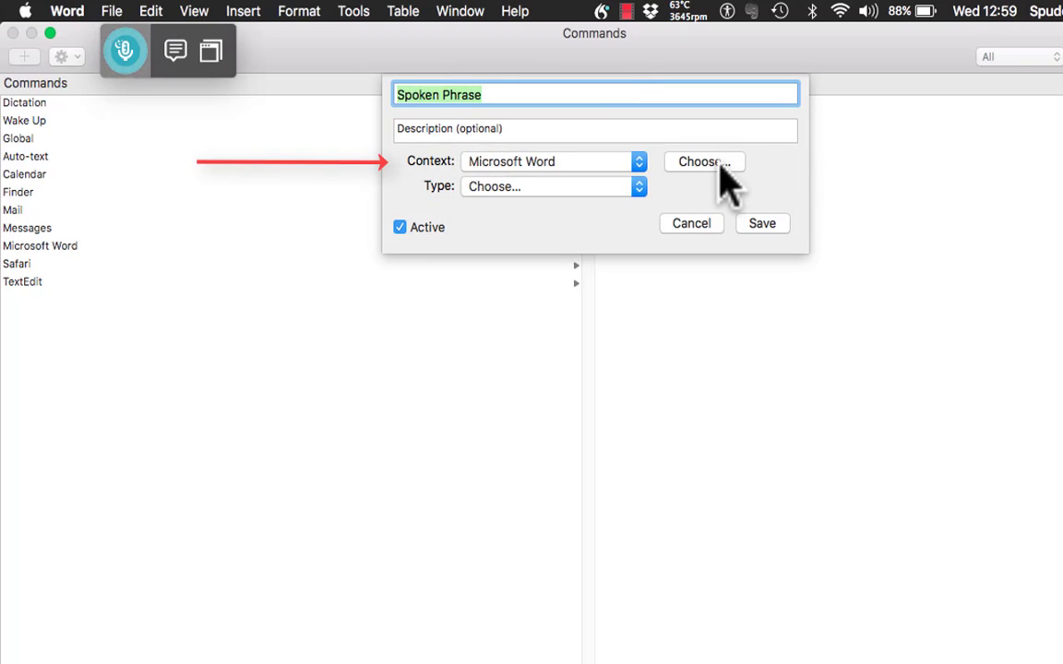
{"action": "left_click", "coordinate": [721, 168]}
{"action": "scroll", "coordinate": [714, 312], "scroll_direction": "up", "scroll_amount": 5}
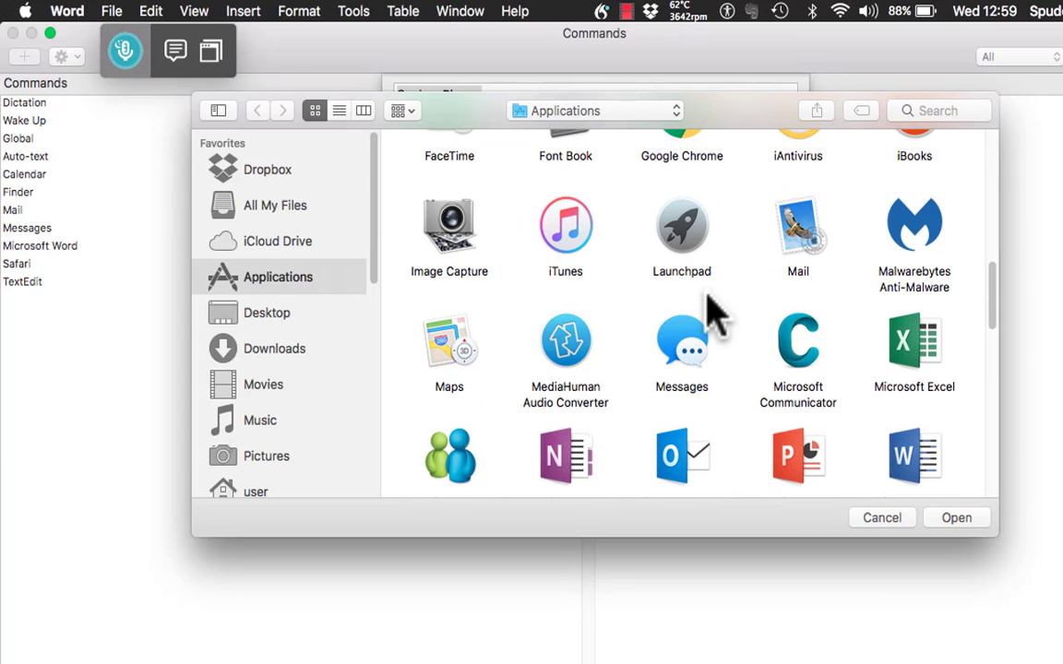
{"action": "left_click", "coordinate": [565, 250]}
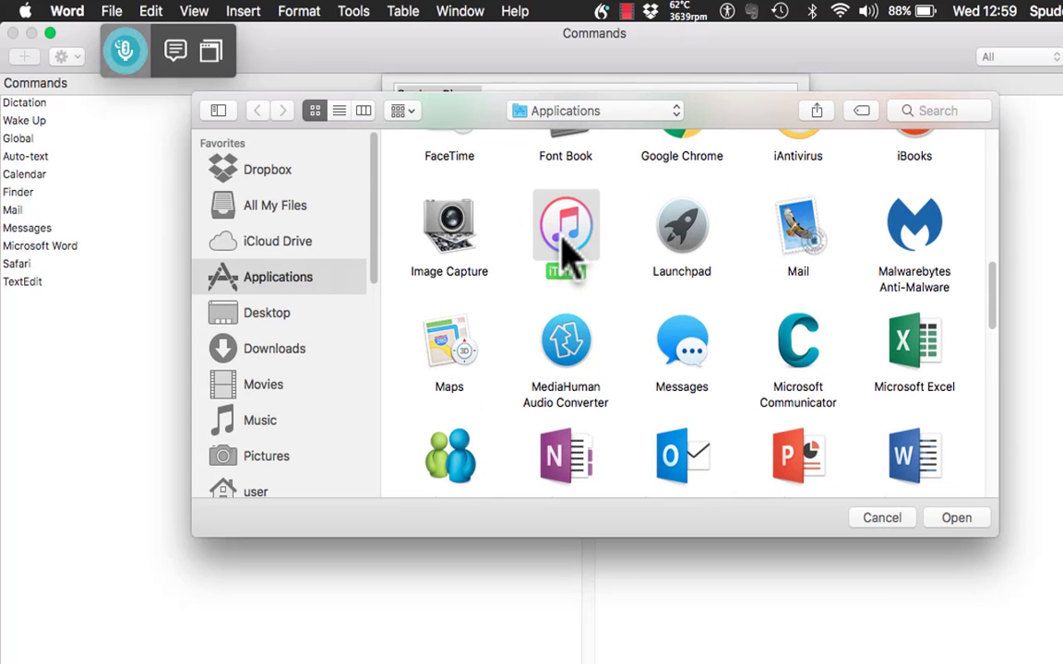
{"action": "left_click", "coordinate": [959, 523]}
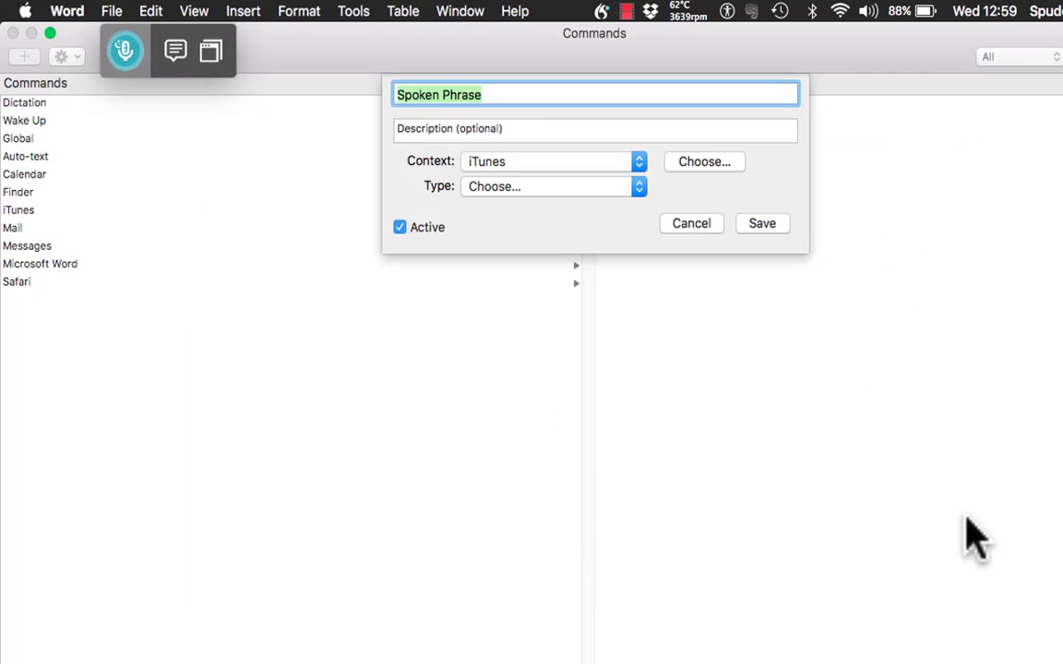
Step: Make the command a Menu Item triggering iTunes Controls › Play
{"action": "left_click", "coordinate": [563, 189]}
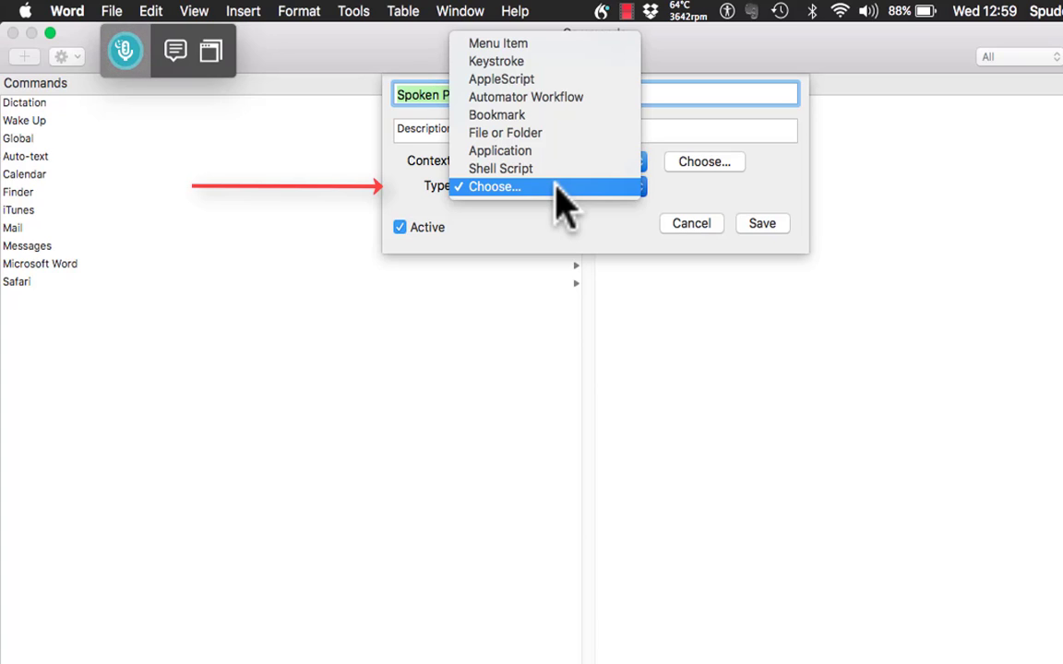
{"action": "left_click", "coordinate": [524, 44]}
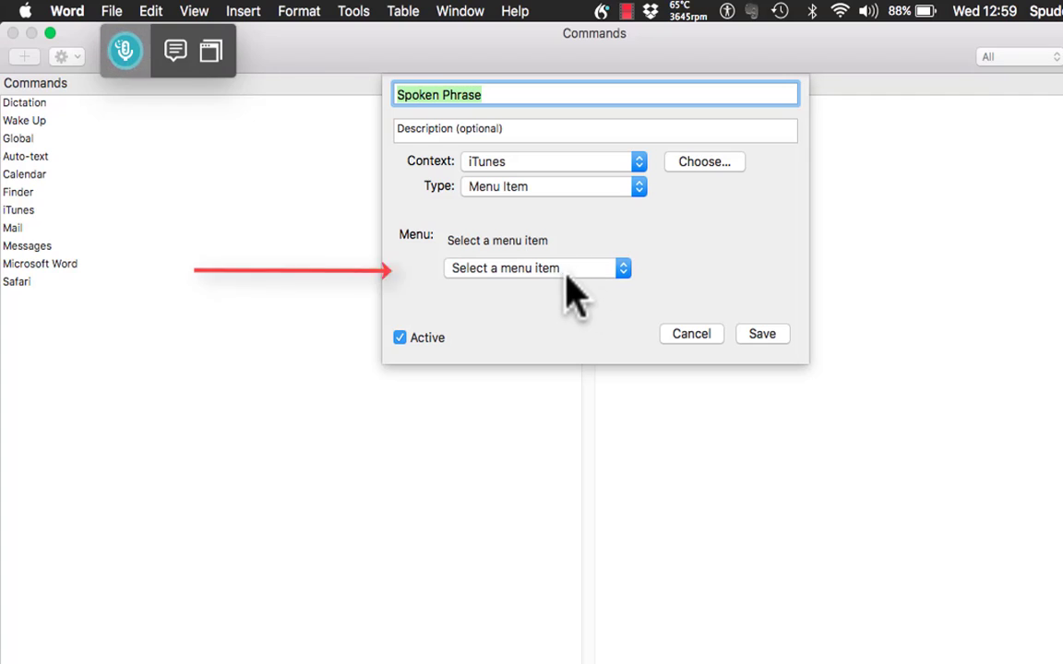
{"action": "left_click", "coordinate": [538, 269]}
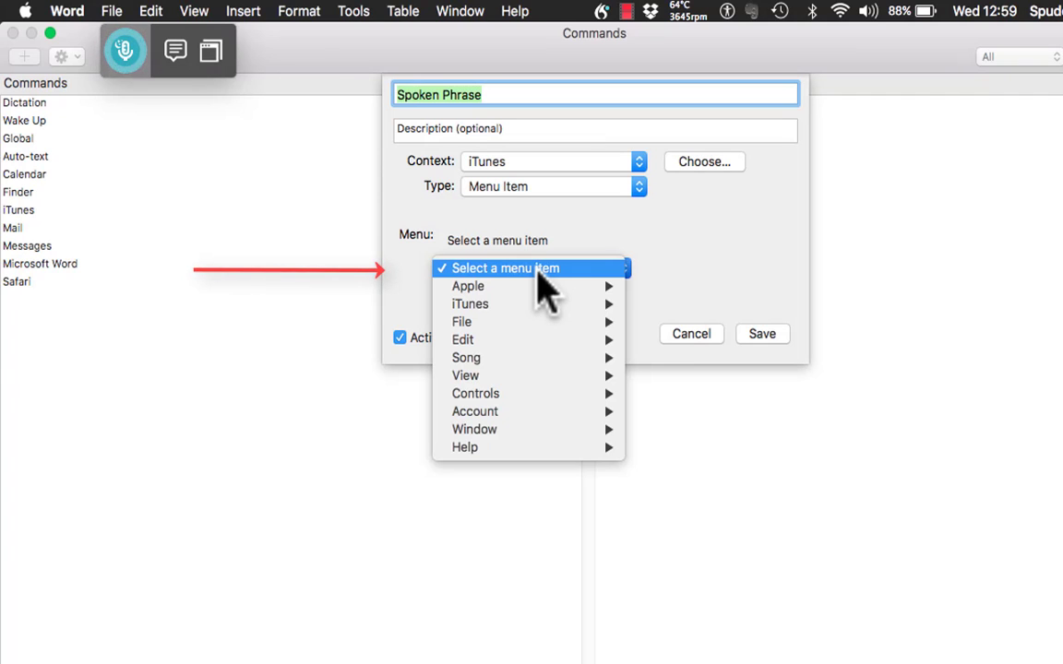
{"action": "mouse_move", "coordinate": [537, 290]}
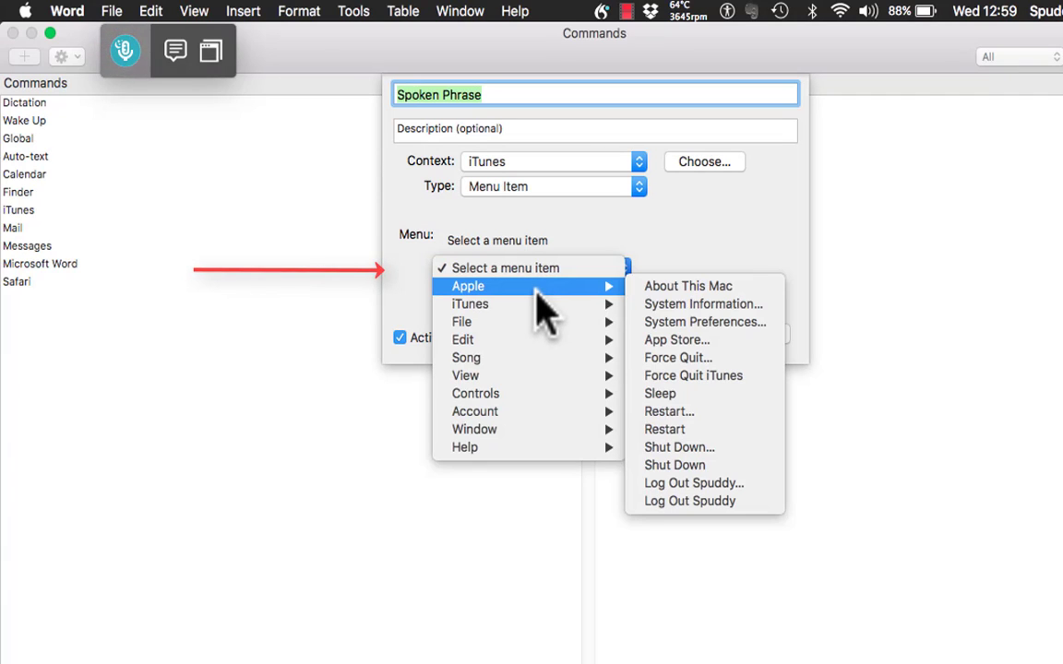
{"action": "mouse_move", "coordinate": [517, 393]}
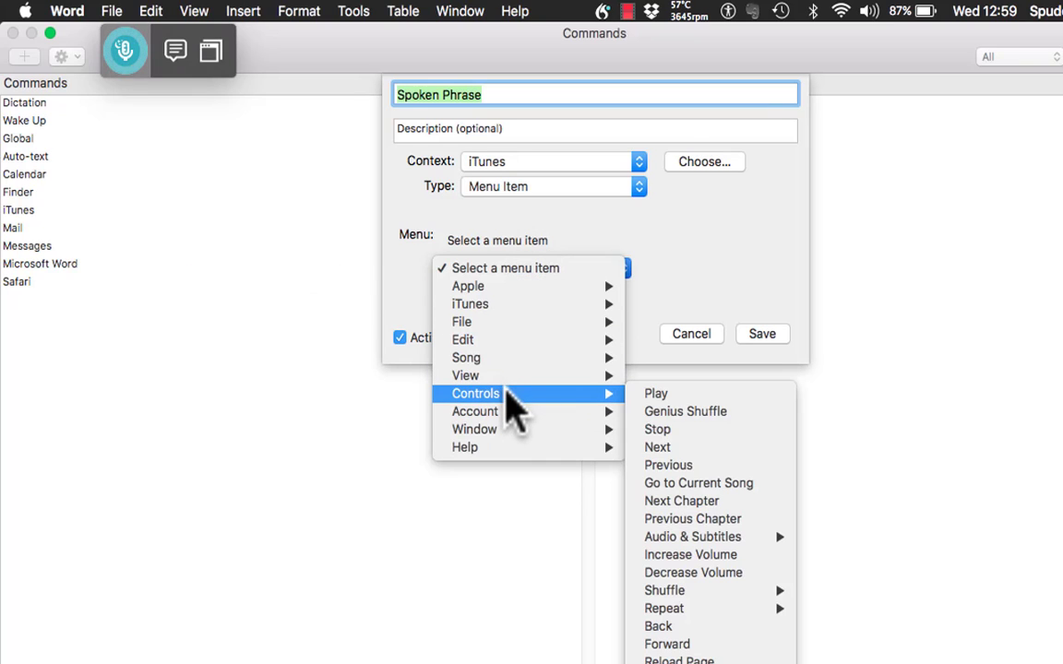
{"action": "left_click", "coordinate": [664, 399]}
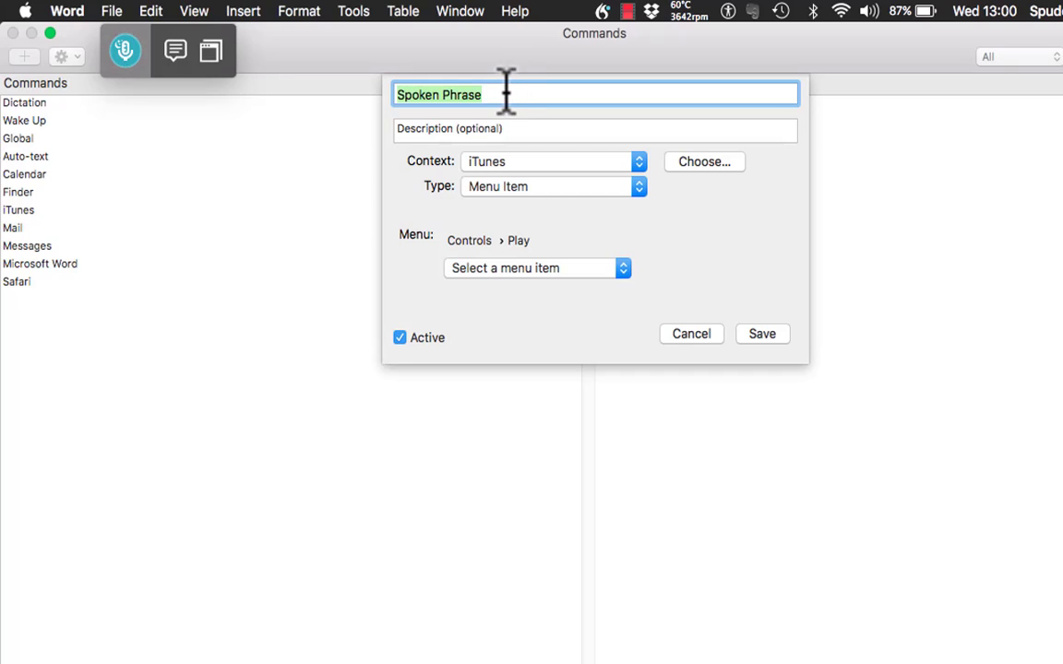
Step: Set the spoken phrase to 'play' and save the command
{"action": "key", "text": "BackSpace"}
{"action": "type", "text": "play"}
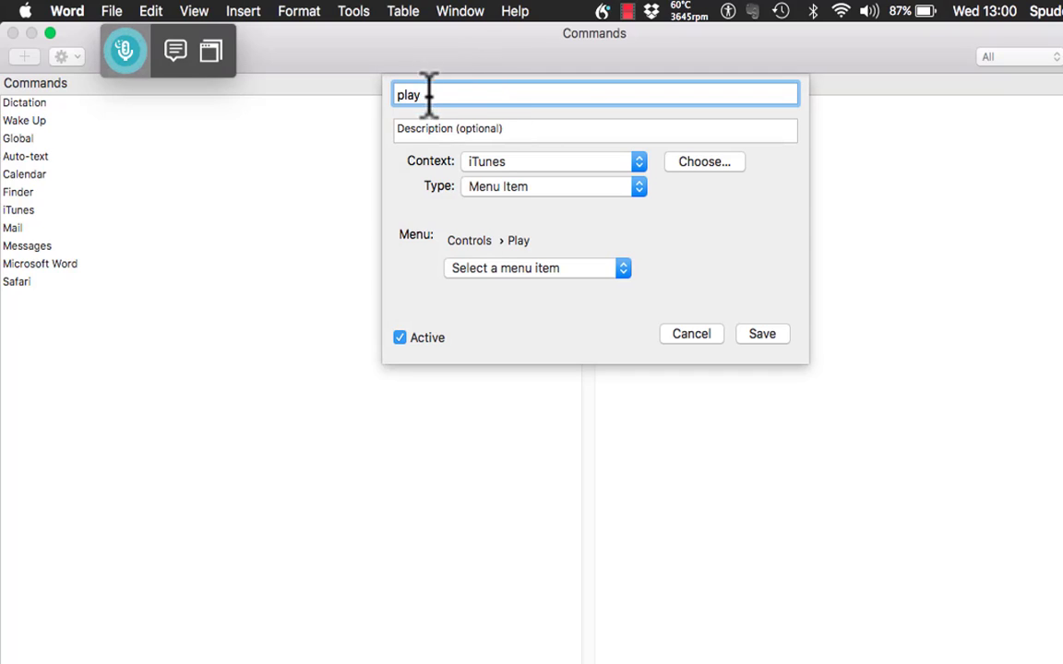
{"action": "left_click", "coordinate": [429, 127]}
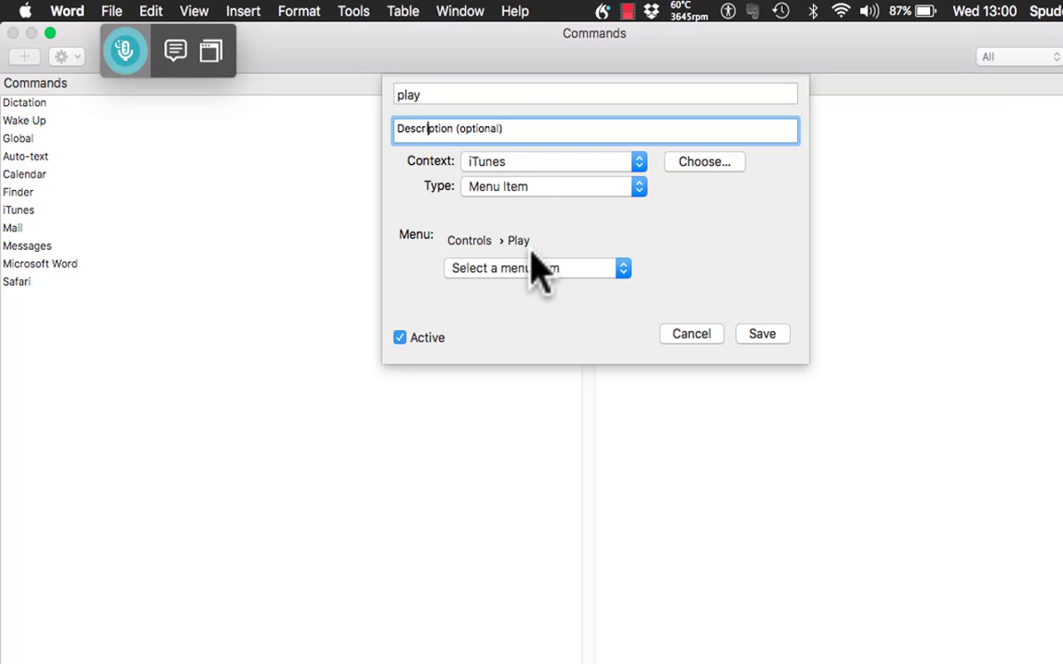
{"action": "left_click", "coordinate": [752, 338]}
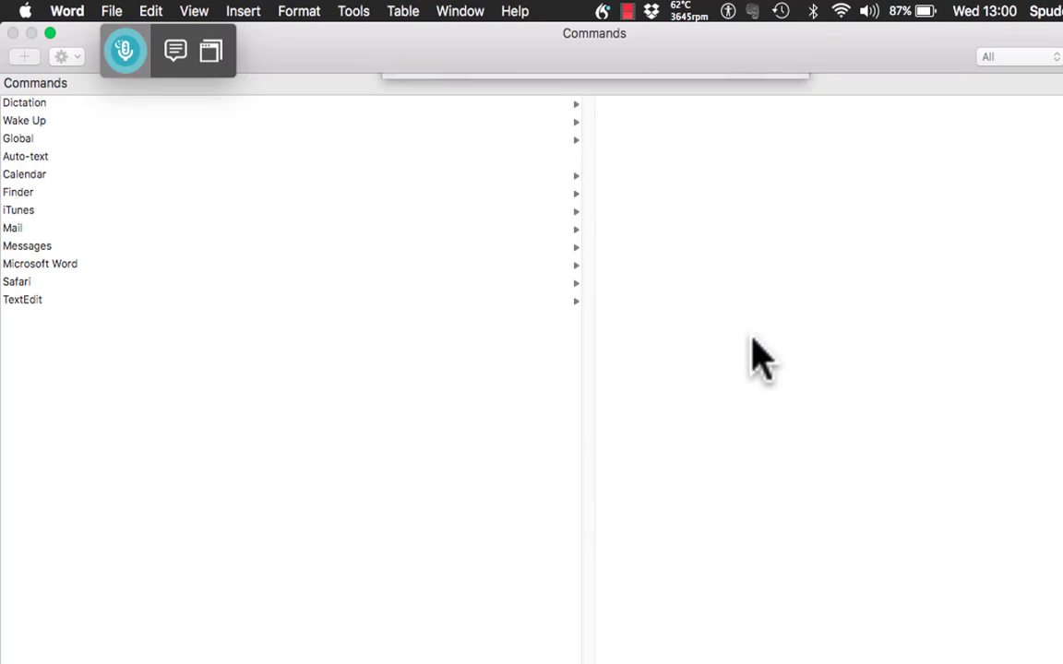
Step: View the iTunes group's 'play' command, then quit iTunes from its application menu
{"action": "left_click", "coordinate": [20, 212]}
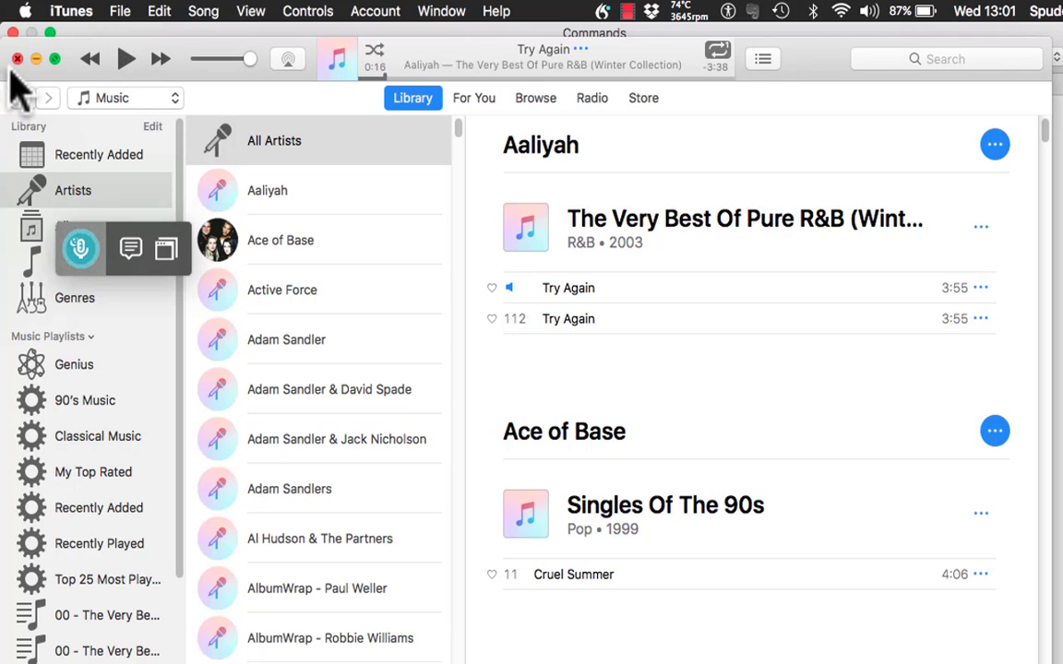
{"action": "left_click", "coordinate": [66, 9]}
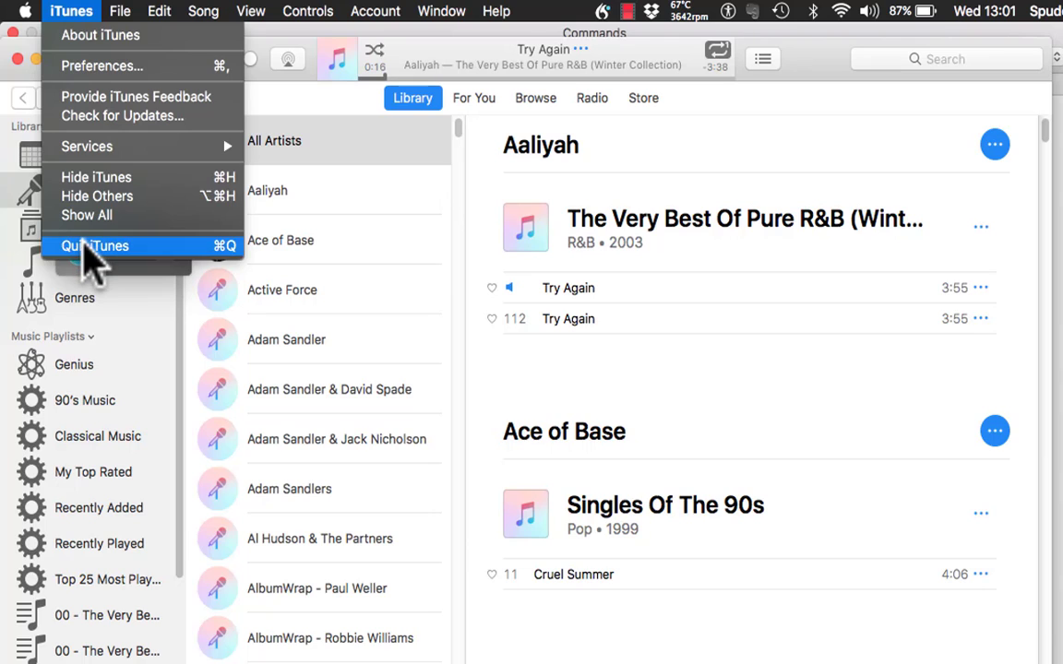
{"action": "left_click", "coordinate": [83, 244]}
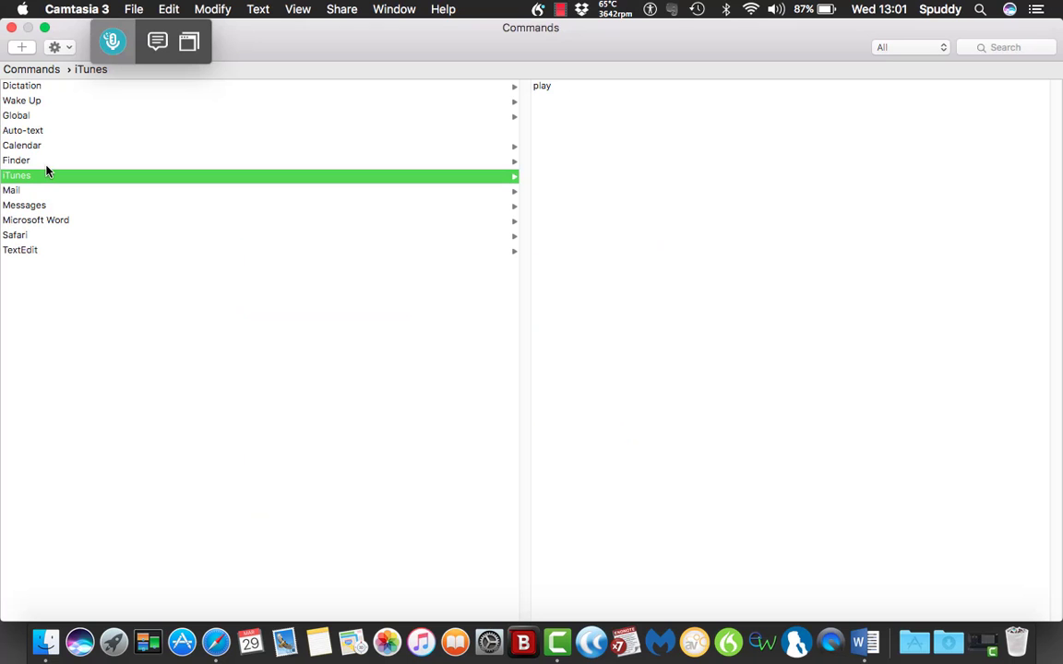
Step: Create a new Microsoft Word Keystroke command using a Command-modifier select-all keystroke
{"action": "left_click", "coordinate": [43, 221]}
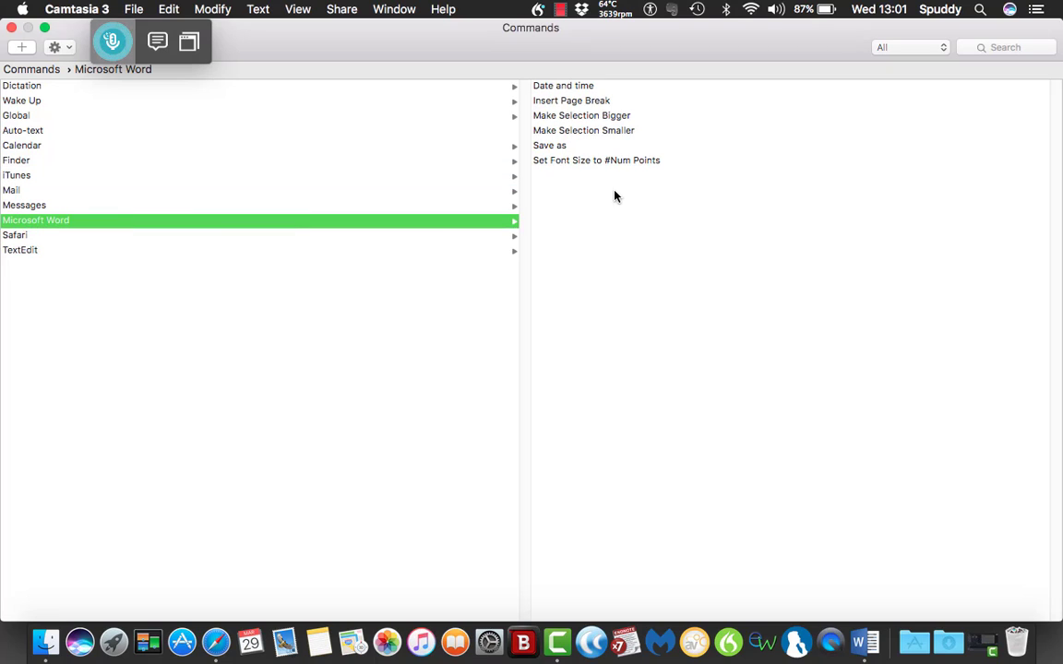
{"action": "left_click", "coordinate": [21, 47]}
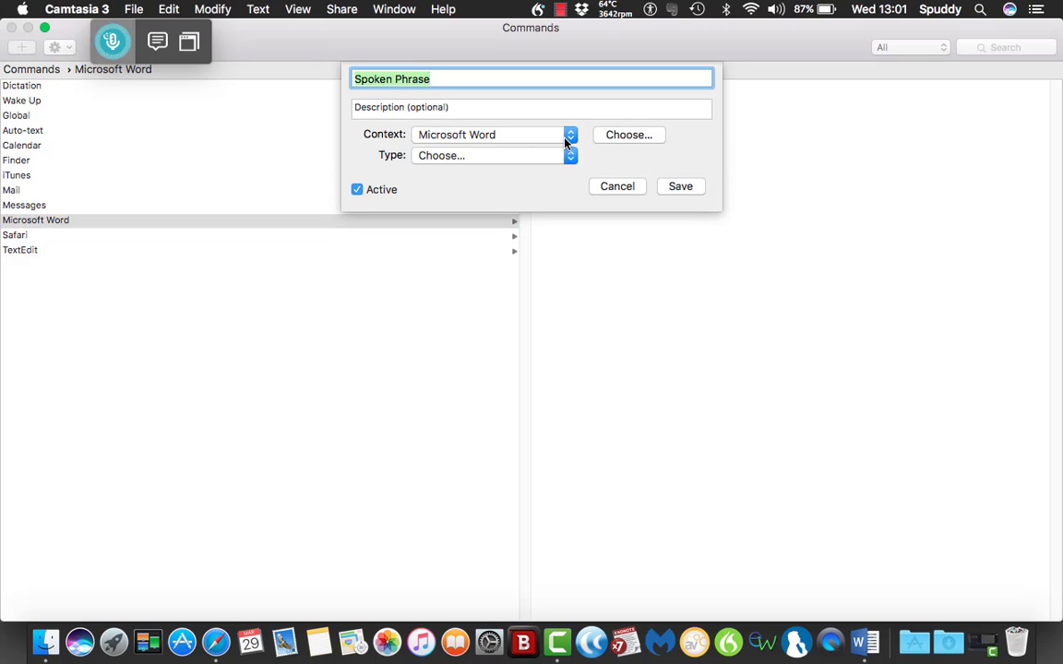
{"action": "left_click", "coordinate": [571, 163]}
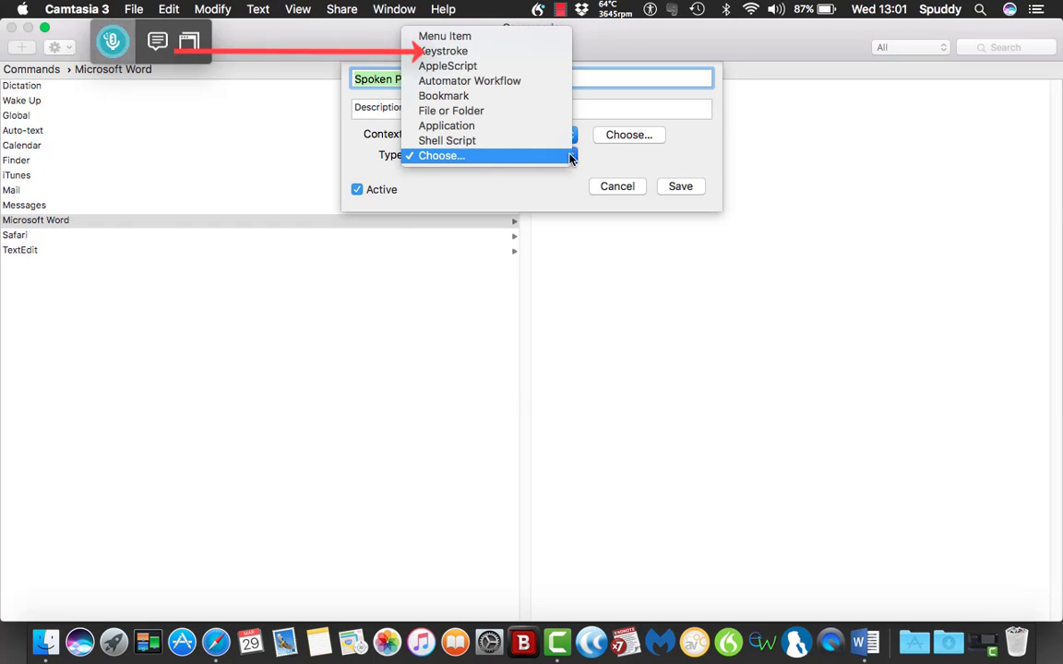
{"action": "left_click", "coordinate": [535, 51]}
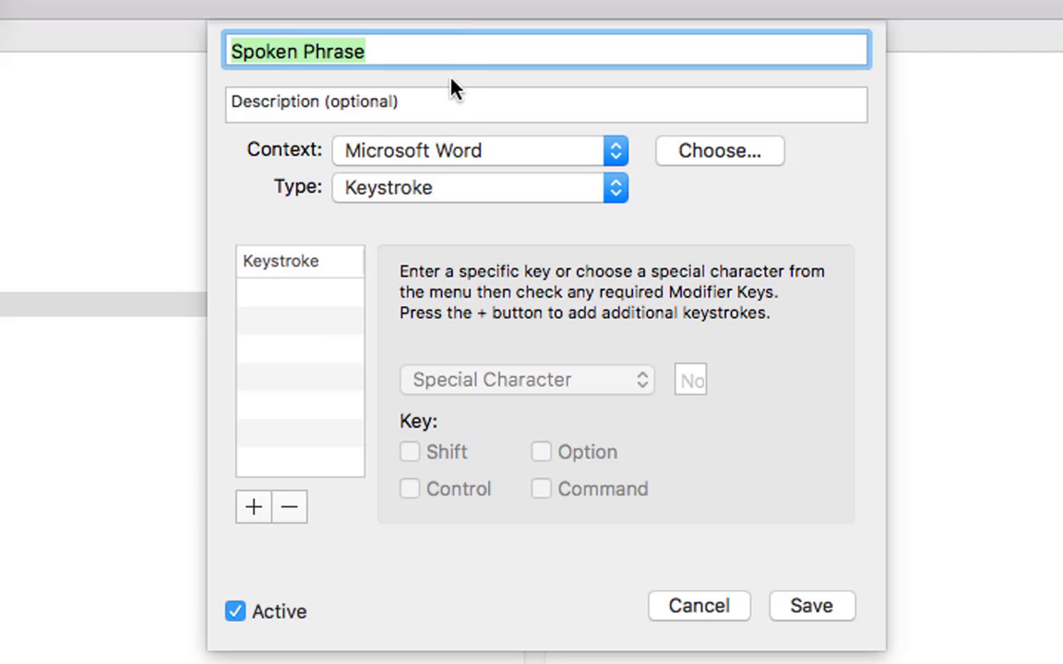
{"action": "left_click", "coordinate": [262, 509]}
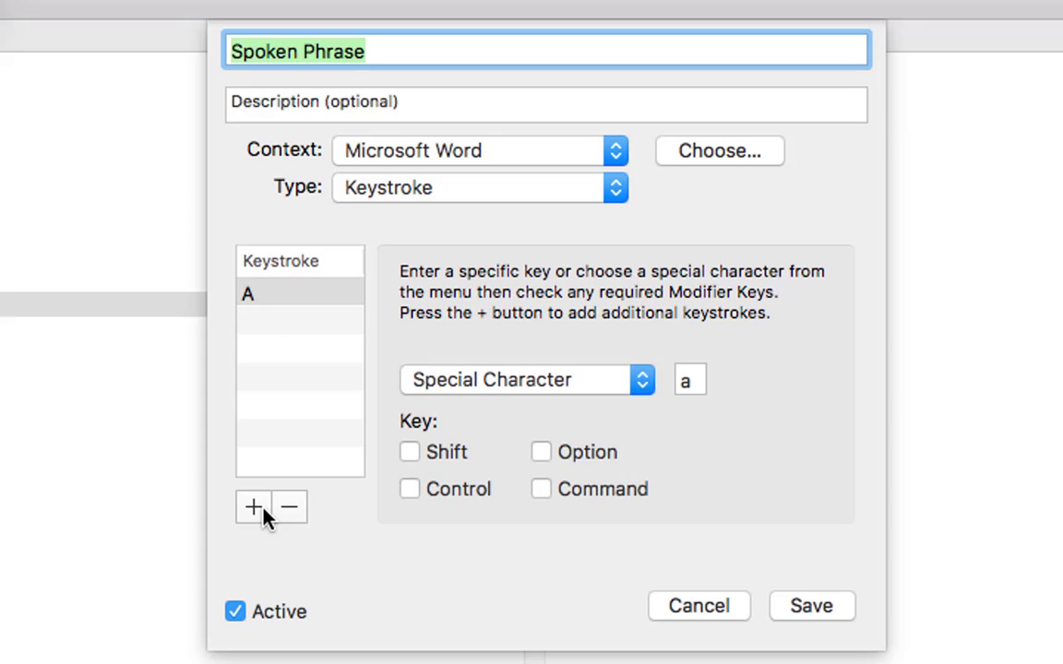
{"action": "left_click", "coordinate": [692, 381]}
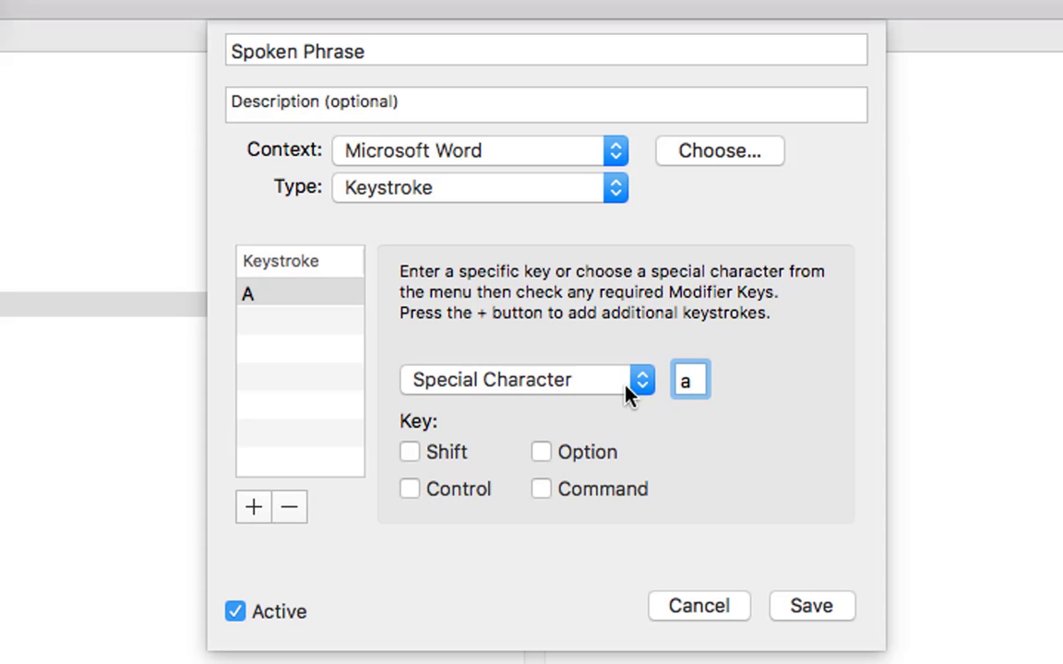
{"action": "left_click", "coordinate": [542, 497]}
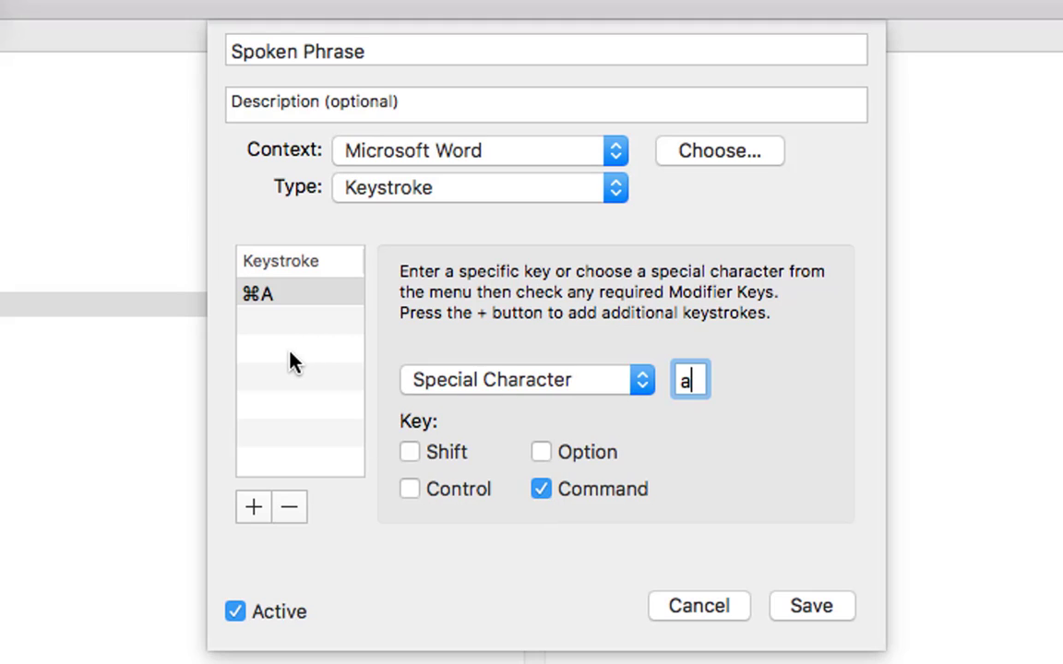
Step: Name the keystroke command 'Highlight' and save it
{"action": "left_click", "coordinate": [367, 52]}
{"action": "key", "text": "BackSpace"}
{"action": "key", "text": "BackSpace"}
{"action": "key", "text": "BackSpace"}
{"action": "key", "text": "BackSpace"}
{"action": "key", "text": "BackSpace"}
{"action": "key", "text": "BackSpace"}
{"action": "key", "text": "BackSpace"}
{"action": "key", "text": "BackSpace"}
{"action": "key", "text": "BackSpace"}
{"action": "key", "text": "BackSpace"}
{"action": "key", "text": "BackSpace"}
{"action": "key", "text": "BackSpace"}
{"action": "key", "text": "BackSpace"}
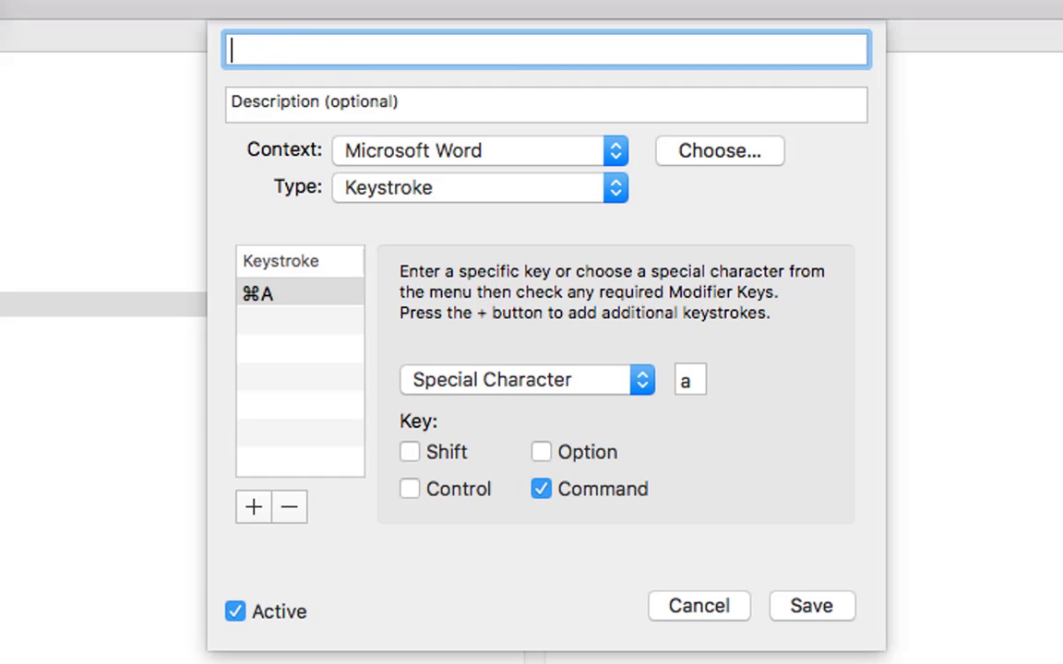
{"action": "type", "text": "Highlight"}
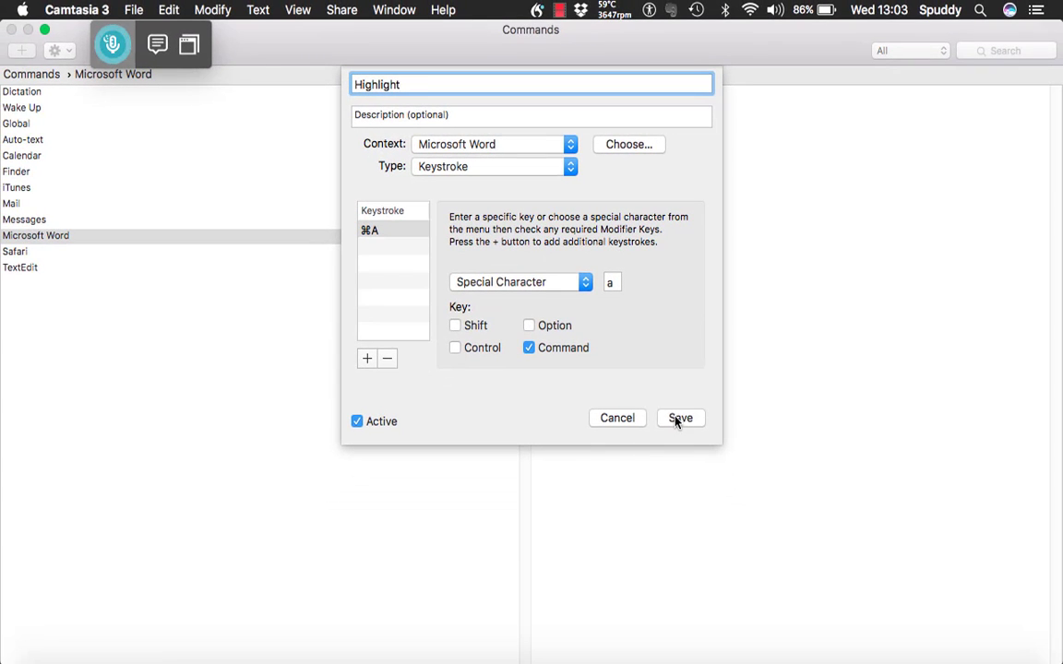
{"action": "left_click", "coordinate": [679, 419]}
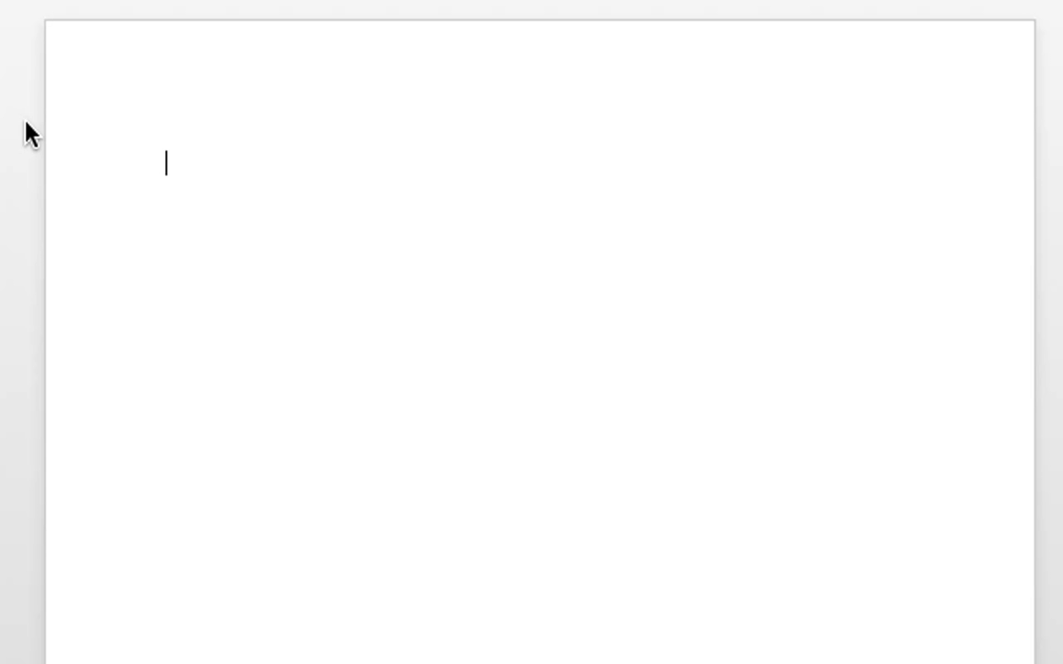
Step: Generate sample text with =Rand(), select it all, and close the document with Don't Save
{"action": "type", "text": "=Rand"}
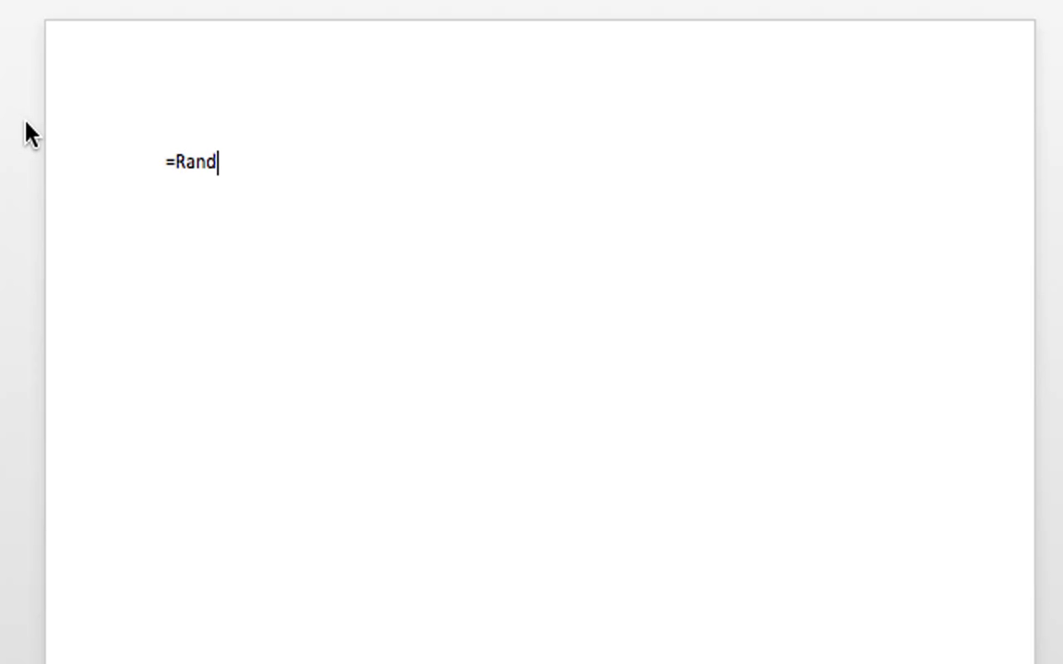
{"action": "type", "text": "()"}
{"action": "key", "text": "Return"}
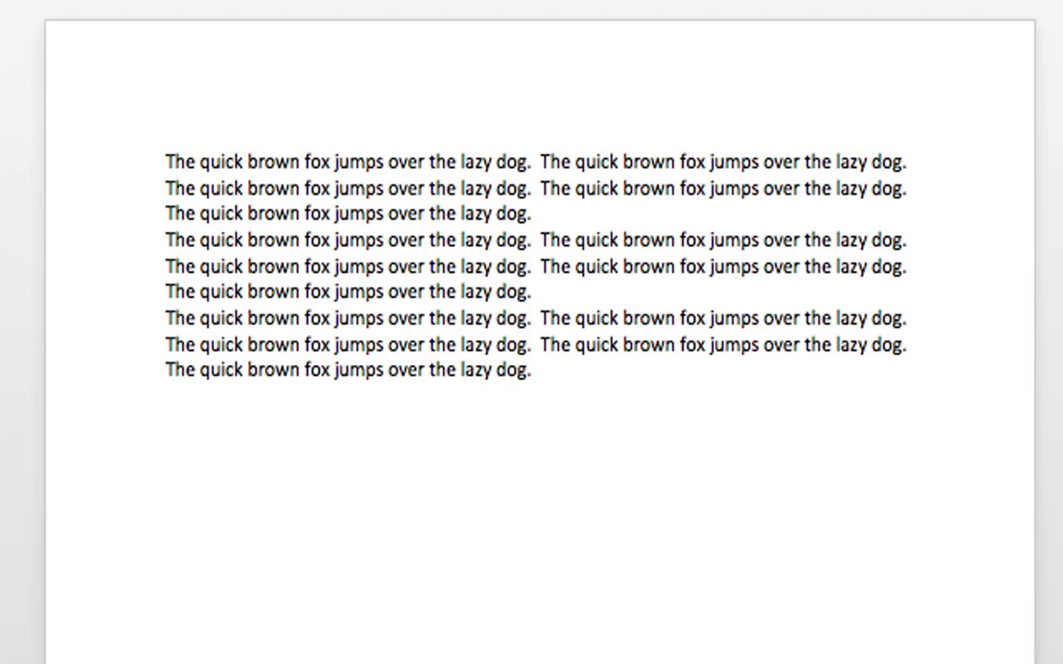
{"action": "key", "text": "ctrl+a"}
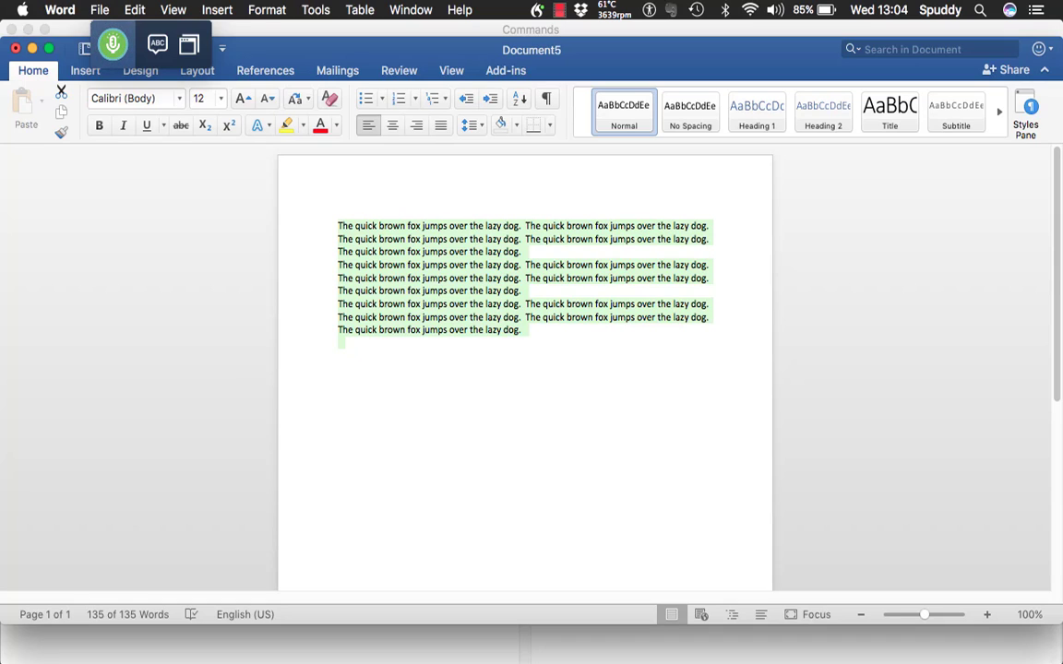
{"action": "key", "text": "super+w"}
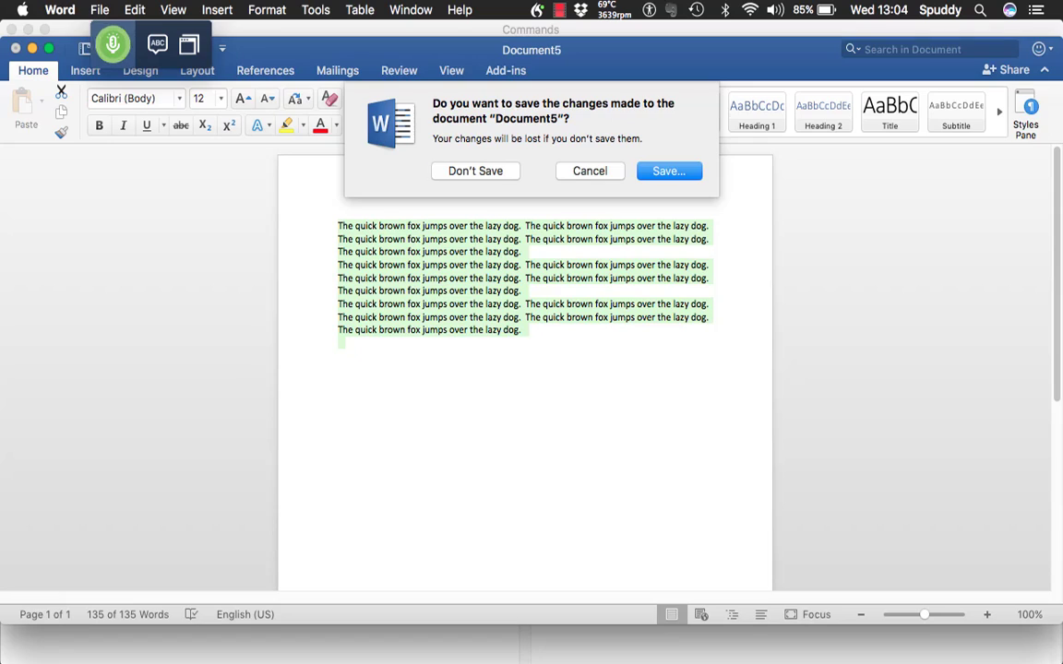
{"action": "key", "text": "super+d"}
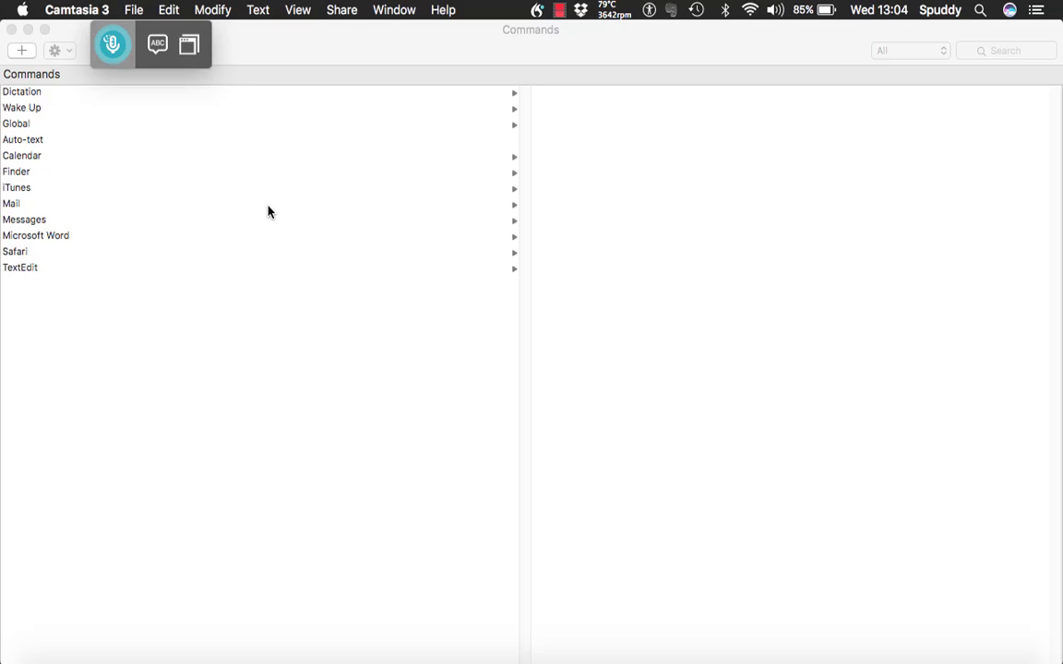
Step: View the Global, Calendar, Messages and Microsoft Word command sets, returning to Global
{"action": "left_click", "coordinate": [33, 126]}
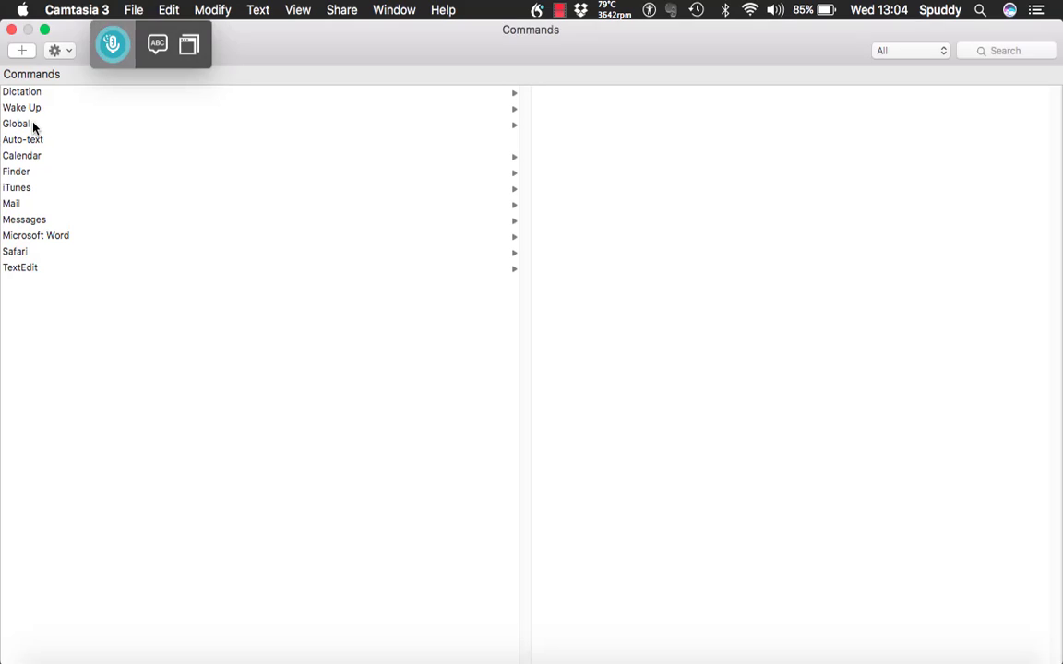
{"action": "left_click", "coordinate": [32, 125]}
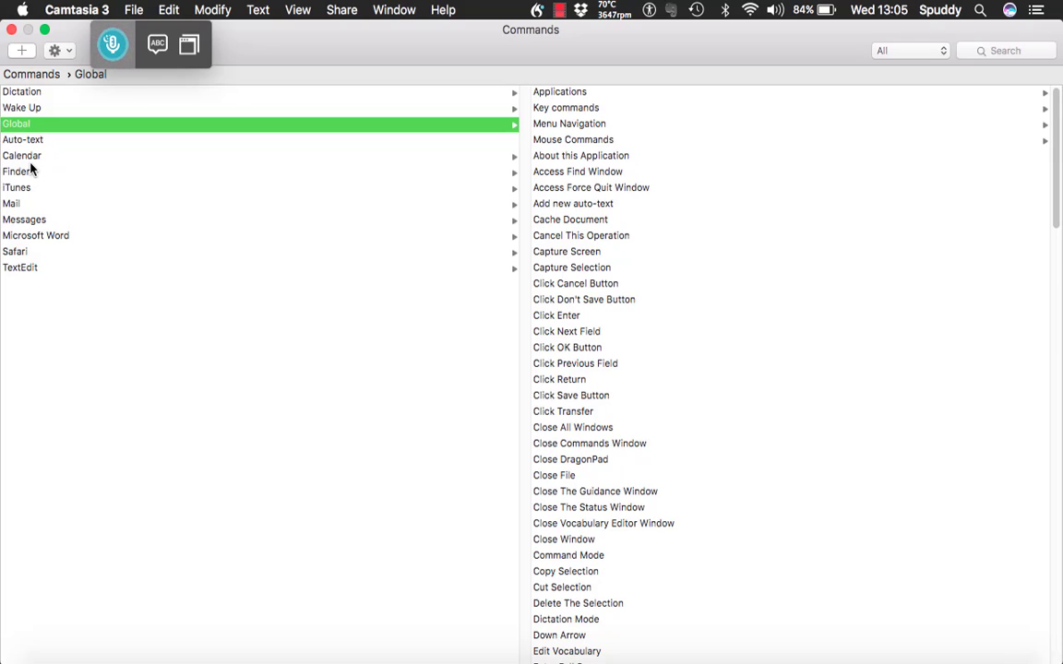
{"action": "left_click", "coordinate": [30, 162]}
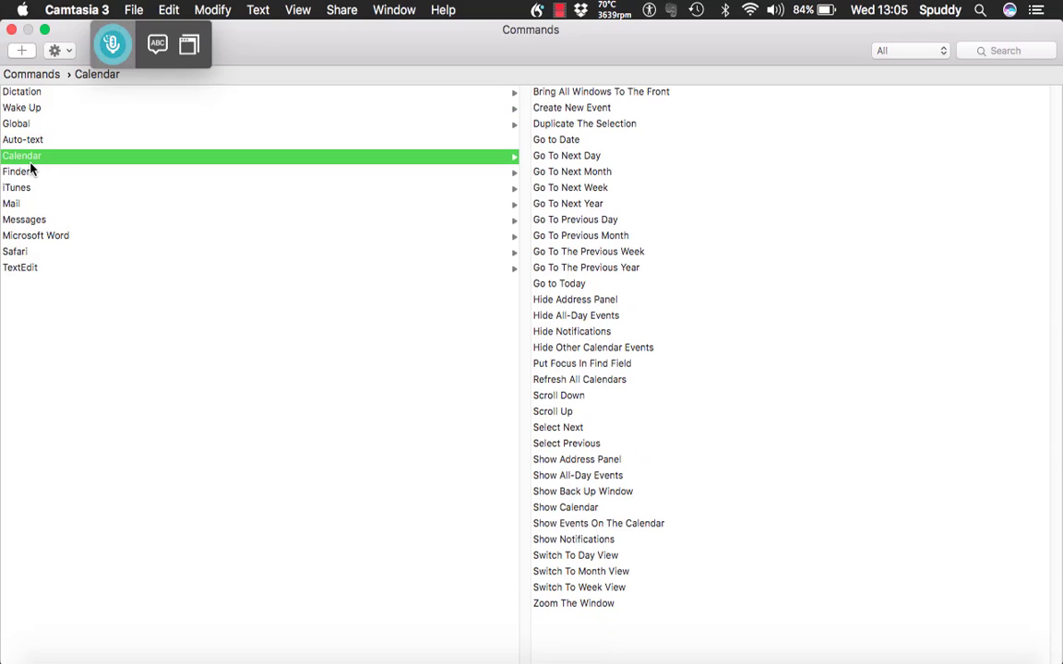
{"action": "left_click", "coordinate": [28, 221]}
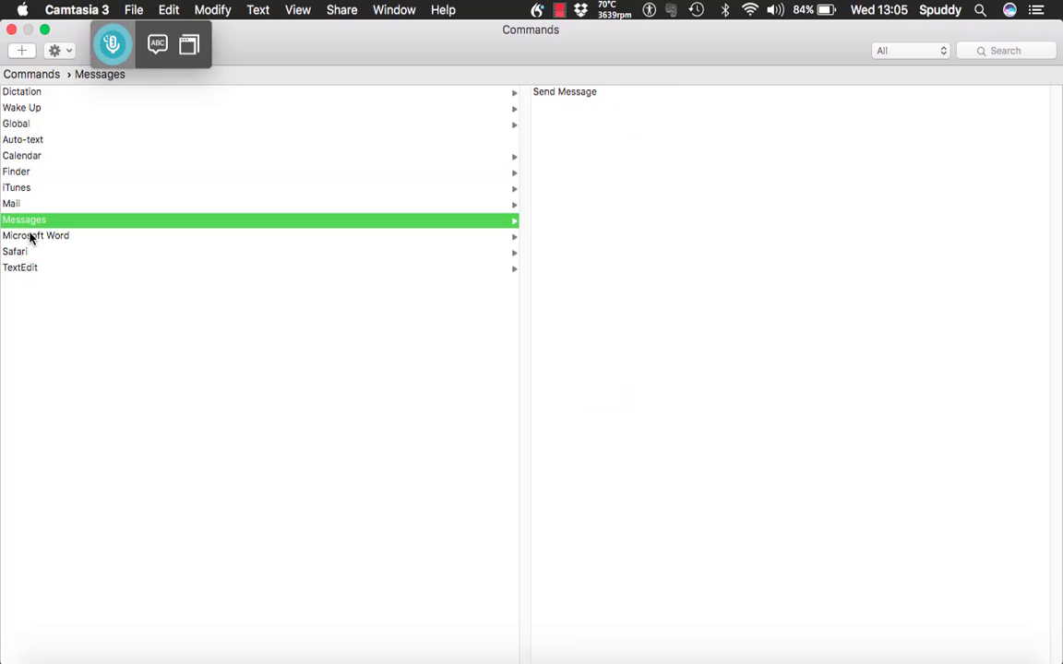
{"action": "left_click", "coordinate": [30, 237]}
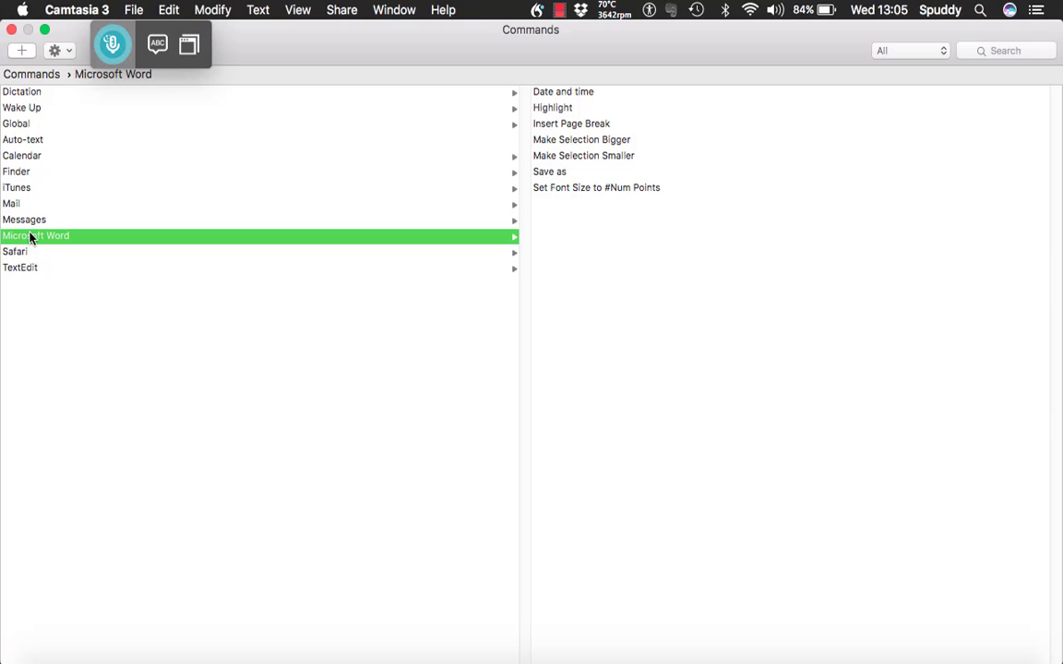
{"action": "left_click", "coordinate": [25, 129]}
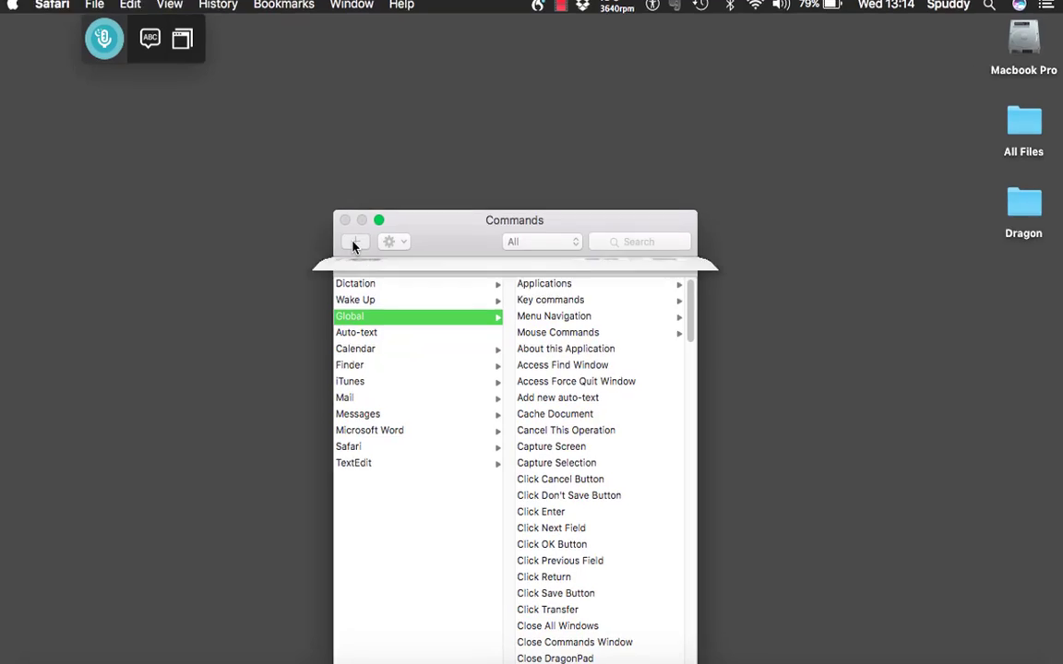
{"action": "left_click", "coordinate": [353, 242]}
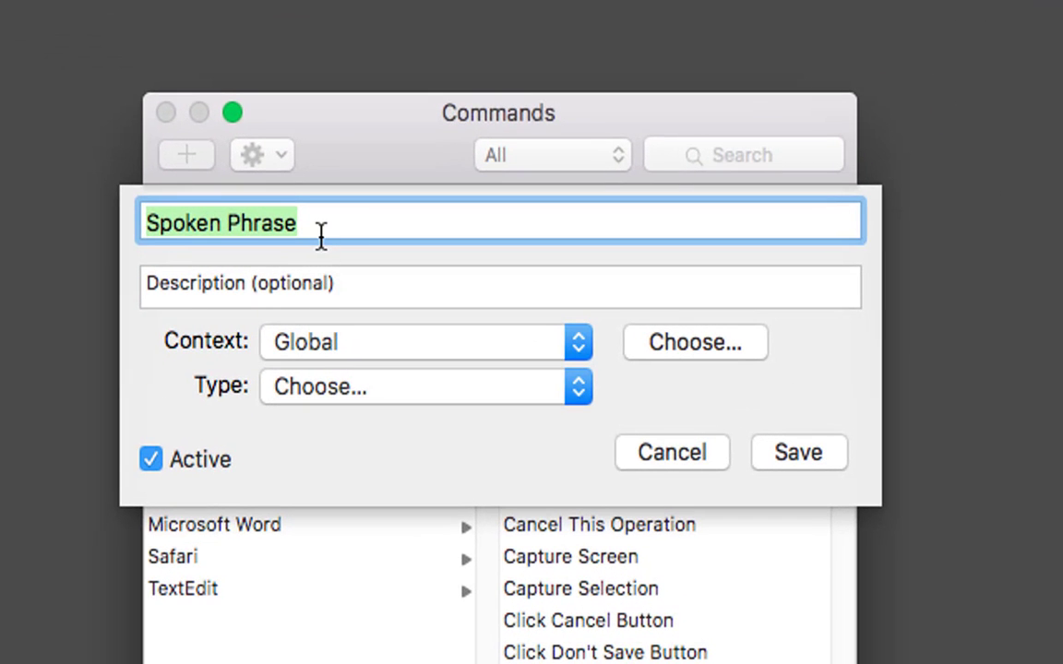
{"action": "key", "text": "BackSpace"}
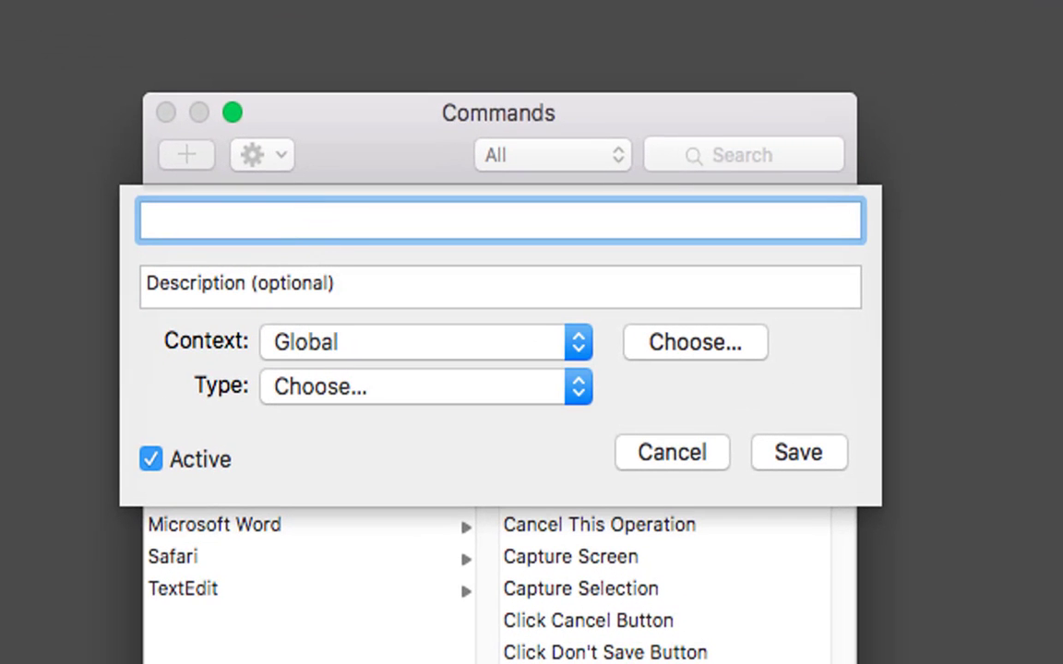
{"action": "type", "text": "Open Google"}
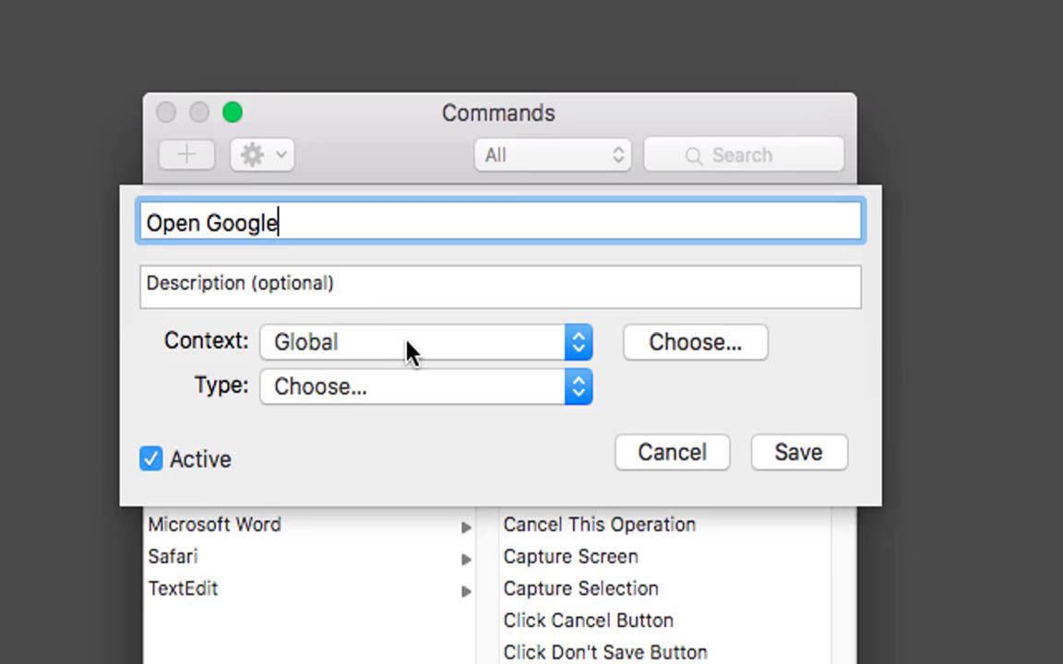
{"action": "left_click", "coordinate": [400, 401]}
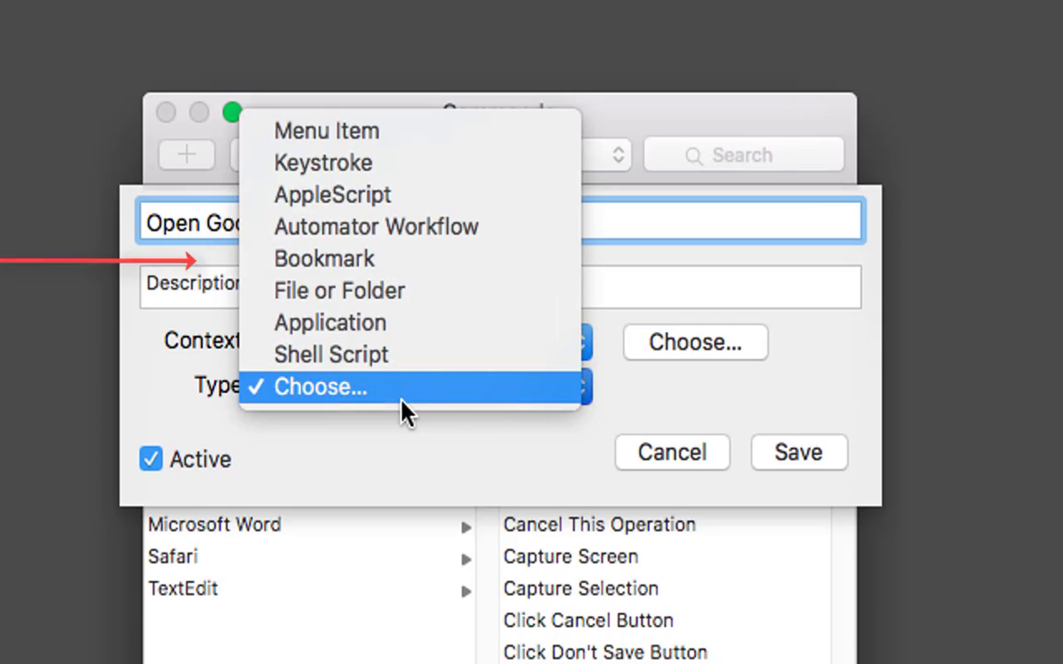
{"action": "left_click", "coordinate": [374, 263]}
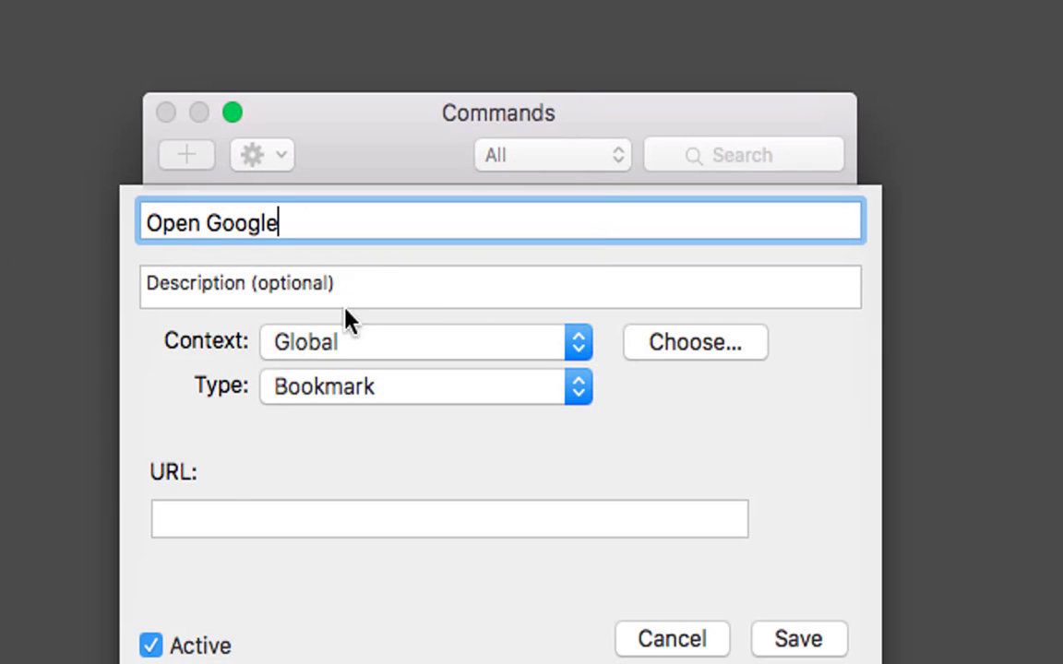
{"action": "left_click", "coordinate": [201, 515]}
{"action": "type", "text": "www.google.co.uk"}
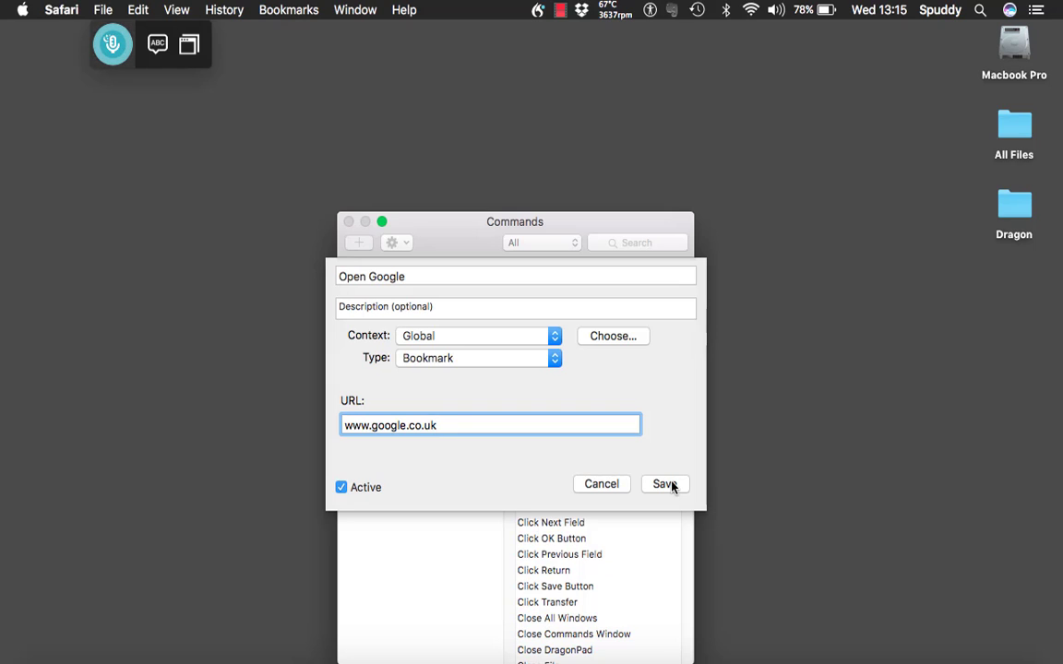
Step: Save the Open Google command so saying it opens google.co.uk in Safari
{"action": "left_click", "coordinate": [666, 485]}
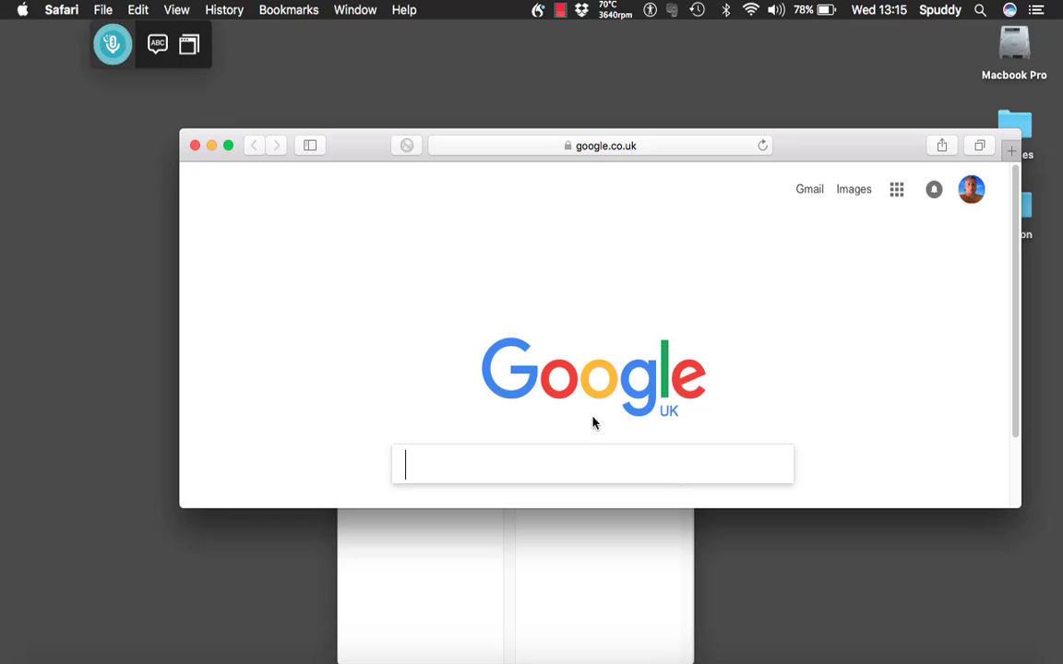
Step: Close the Google page, review the All filter choices unchanged, and list the Global command set
{"action": "left_click", "coordinate": [193, 146]}
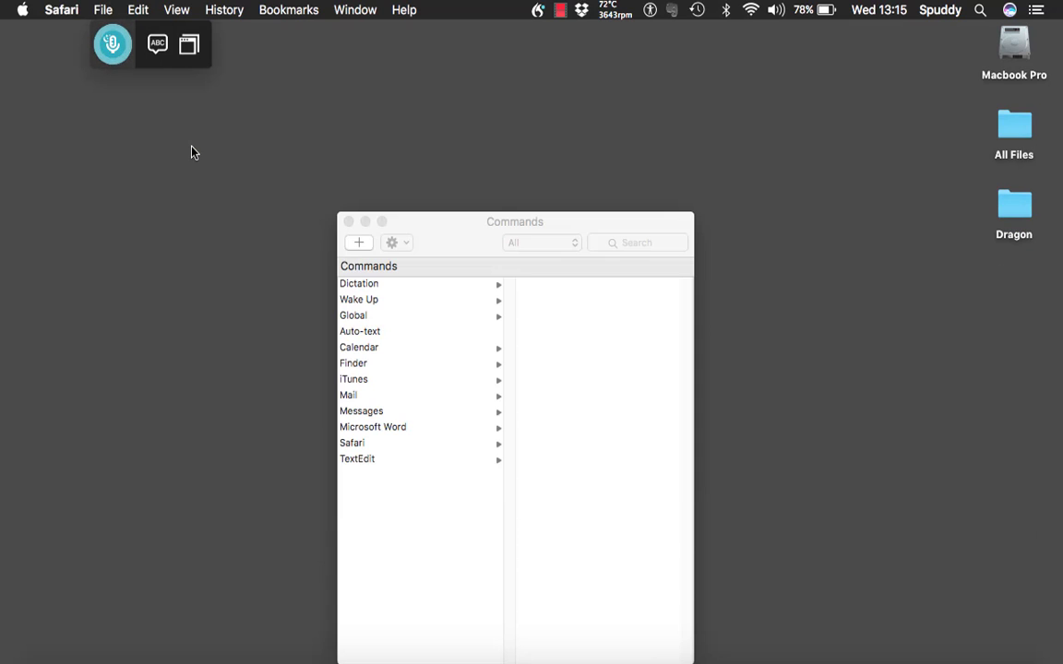
{"action": "left_click", "coordinate": [375, 287]}
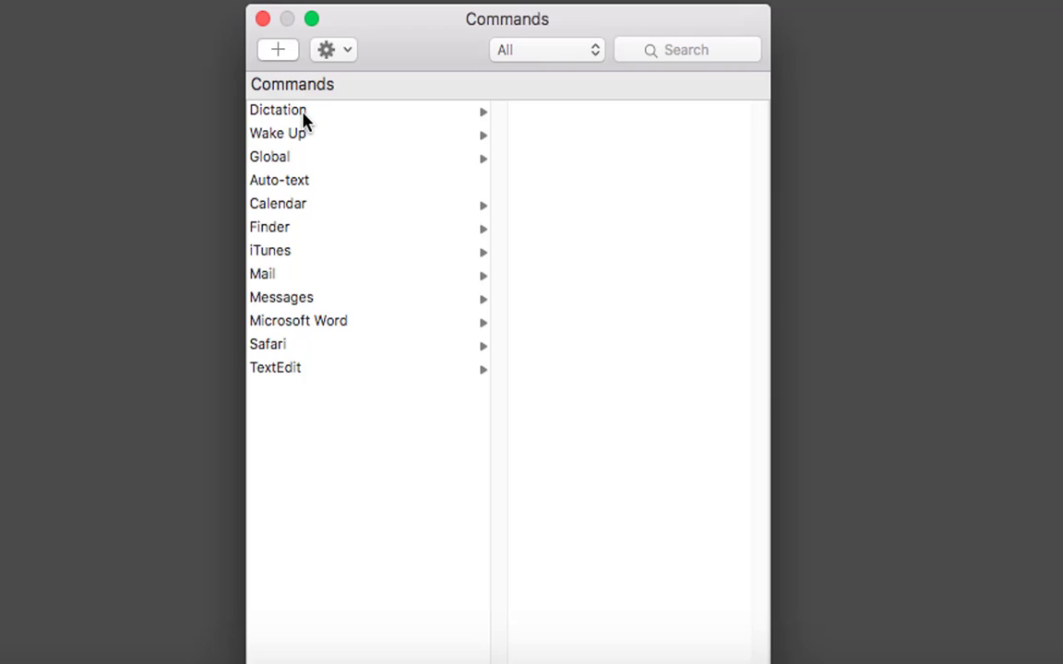
{"action": "left_click", "coordinate": [543, 56]}
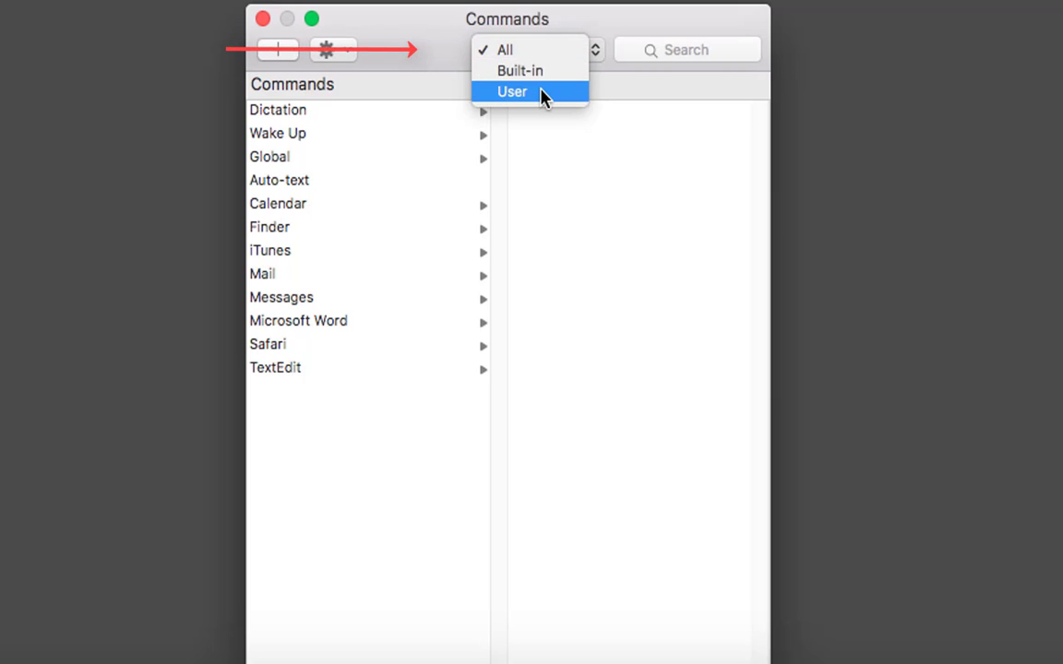
{"action": "left_click", "coordinate": [439, 48]}
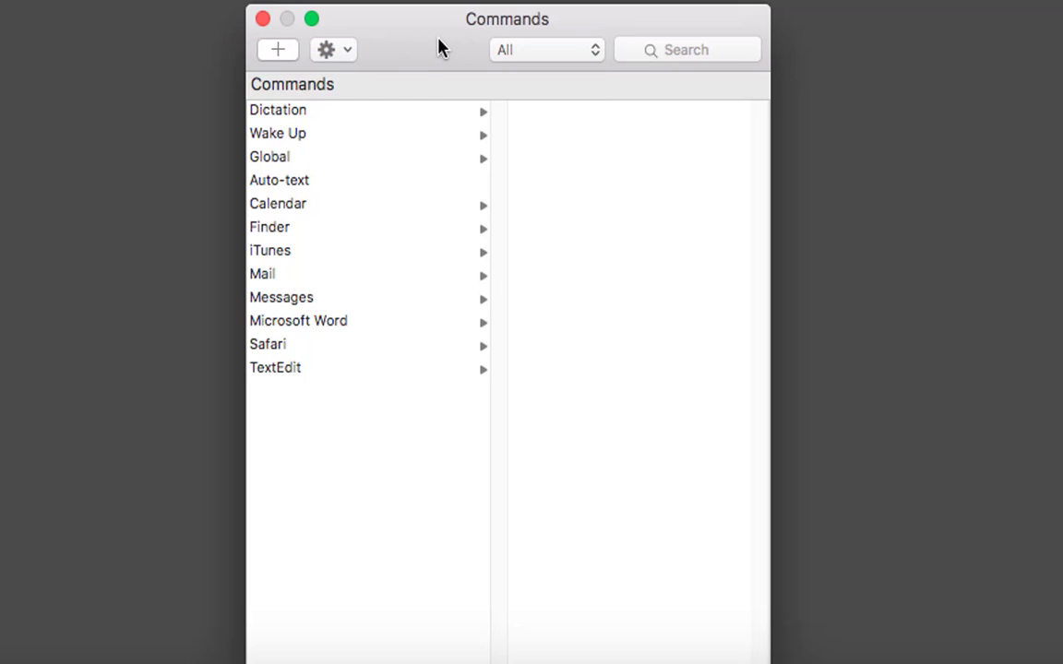
{"action": "left_click", "coordinate": [270, 166]}
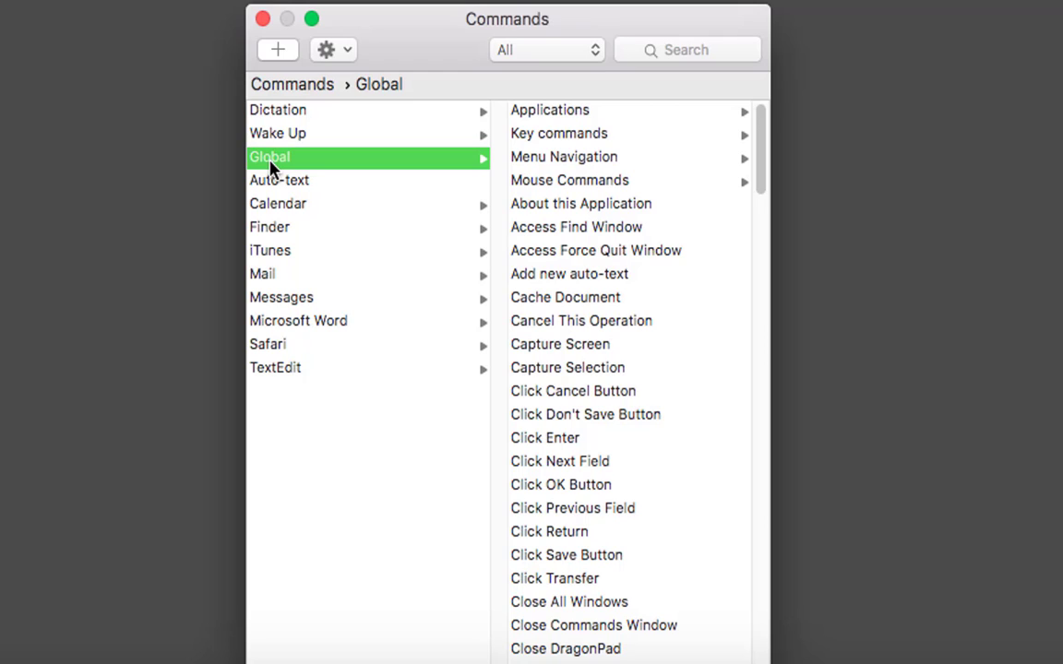
Step: Create and save a File or Folder command 'Open adobe' targeting /Applications/Adobe
{"action": "left_click", "coordinate": [275, 52]}
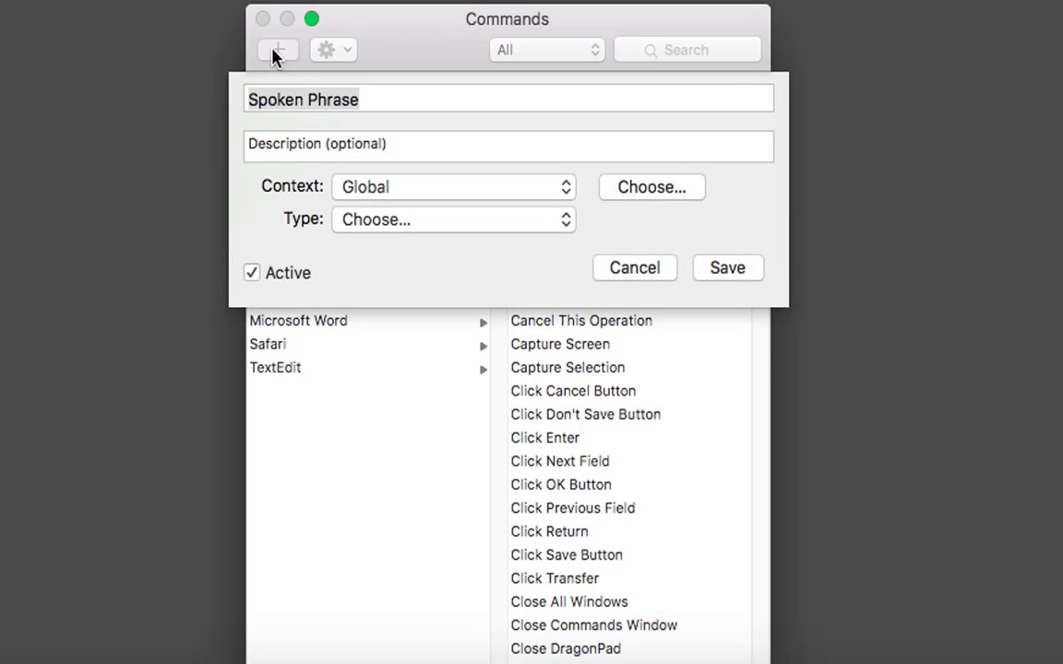
{"action": "left_click", "coordinate": [432, 228]}
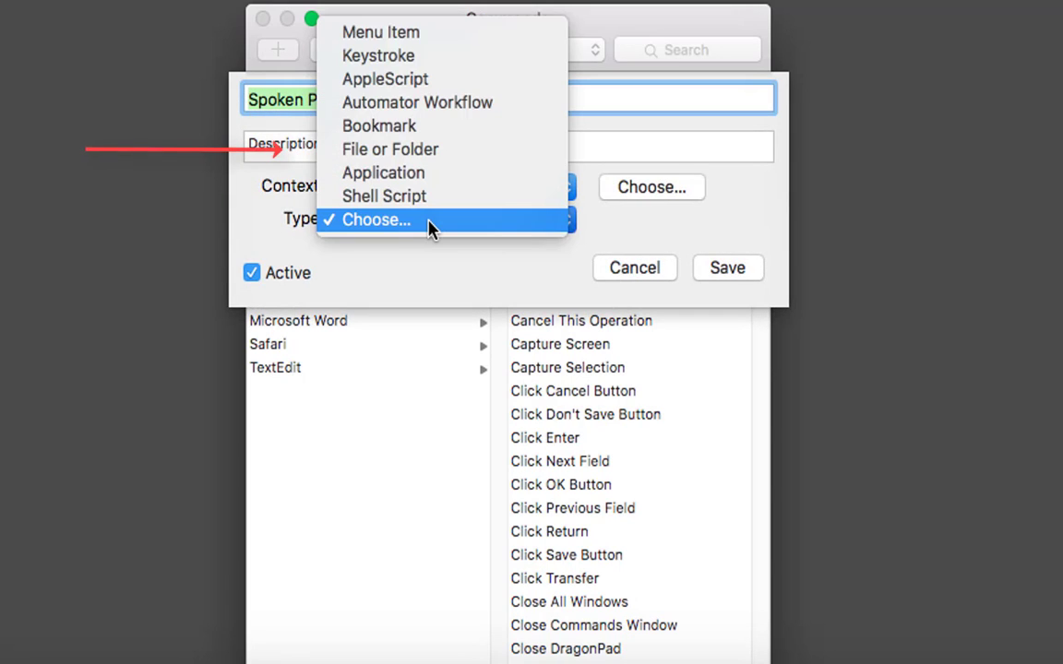
{"action": "left_click", "coordinate": [422, 151]}
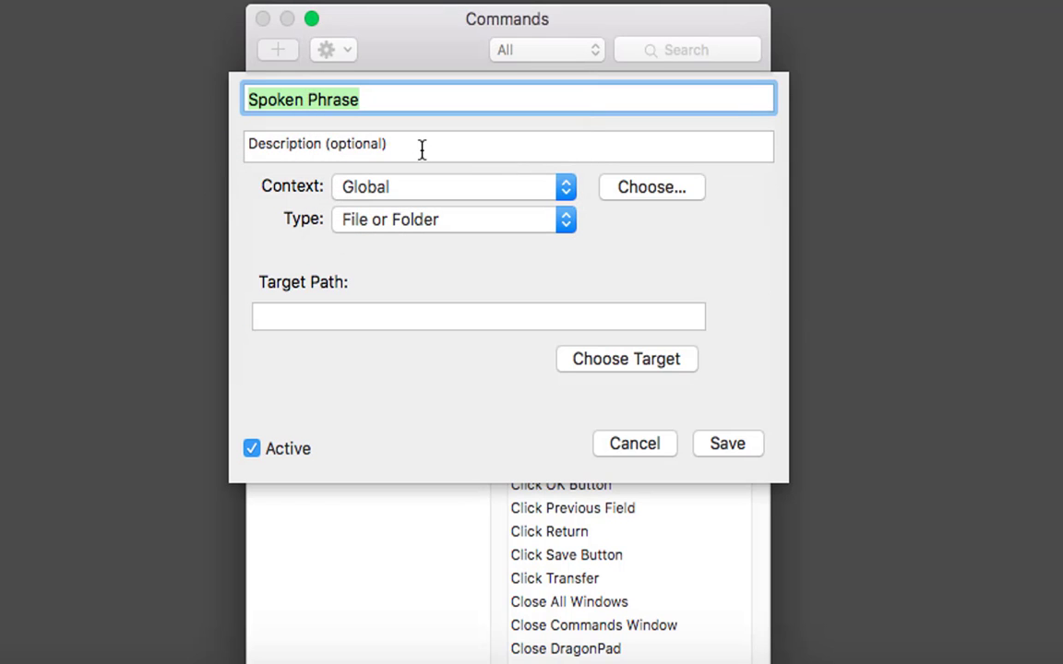
{"action": "left_click", "coordinate": [622, 366]}
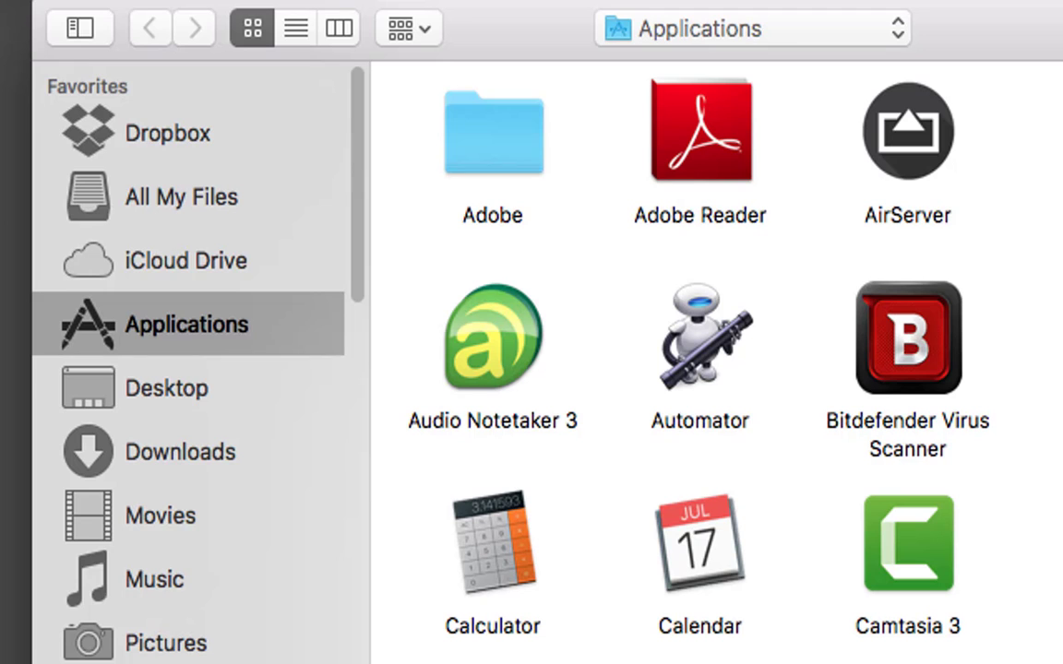
{"action": "left_click", "coordinate": [495, 154]}
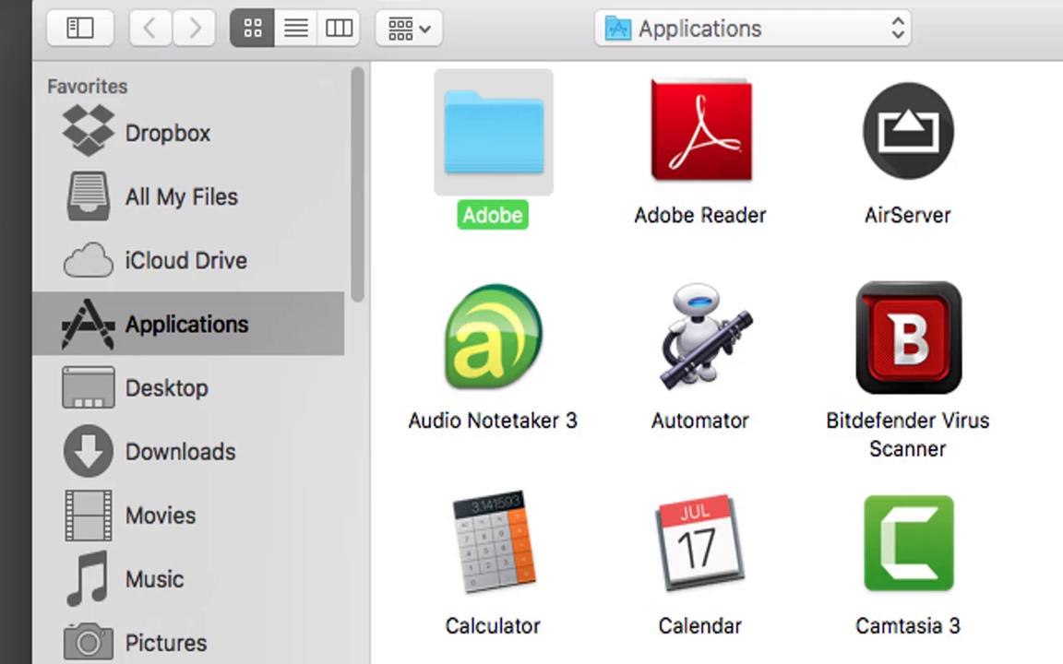
{"action": "key", "text": "Return"}
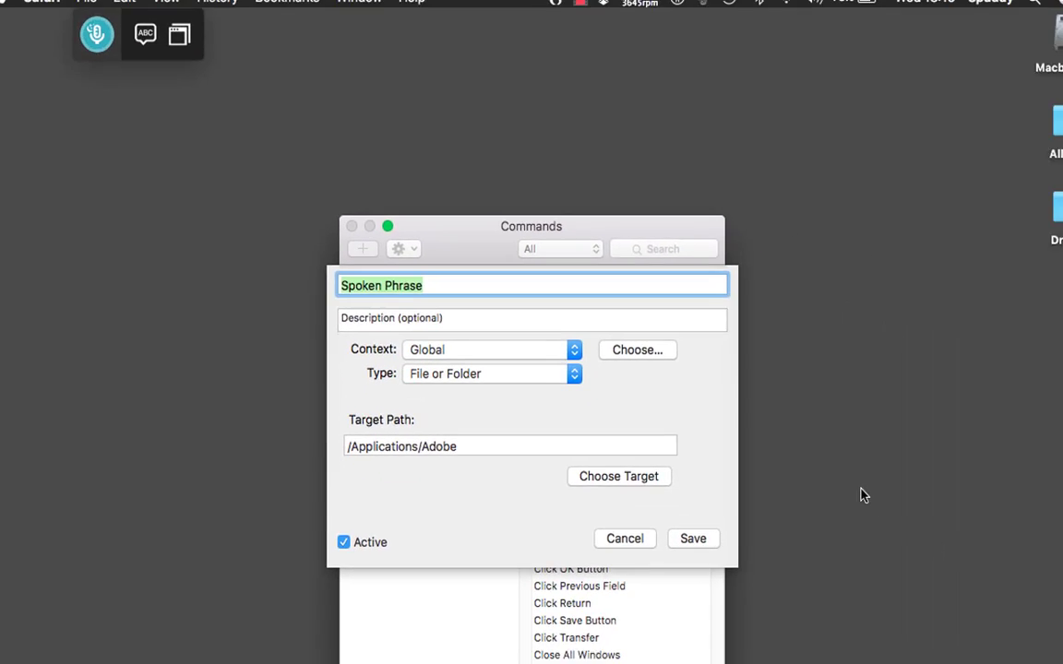
{"action": "key", "text": "BackSpace"}
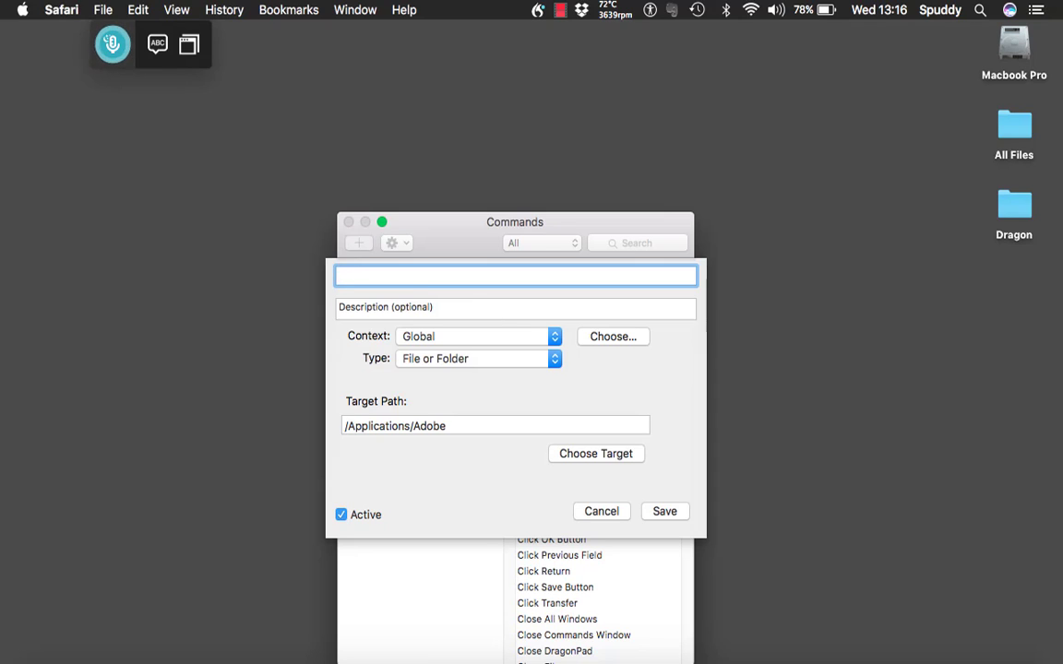
{"action": "type", "text": "Op"}
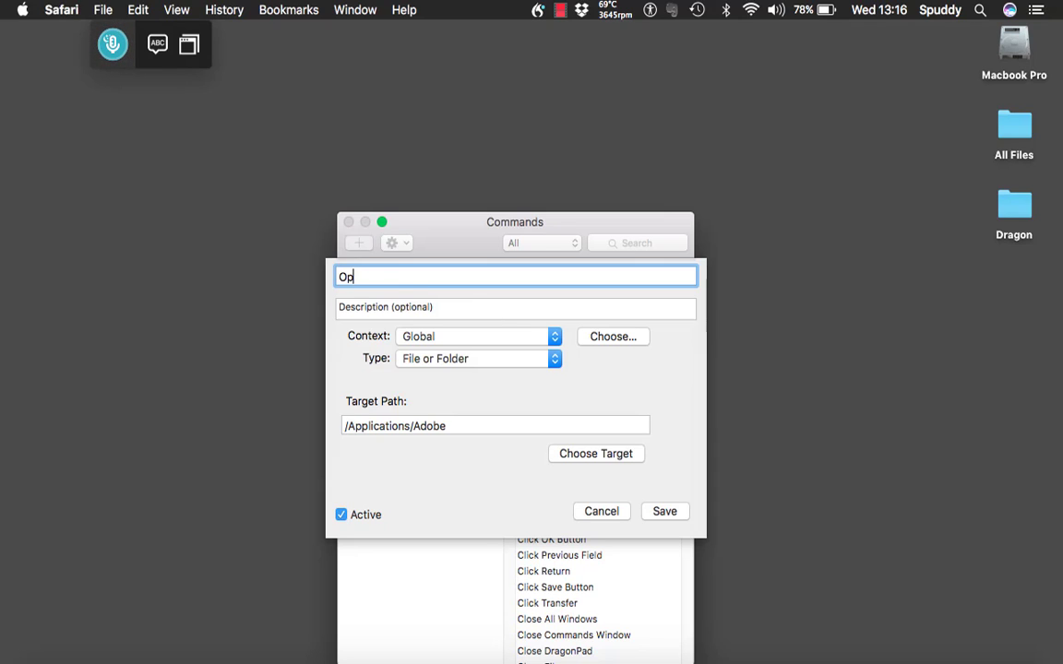
{"action": "type", "text": "en adobe"}
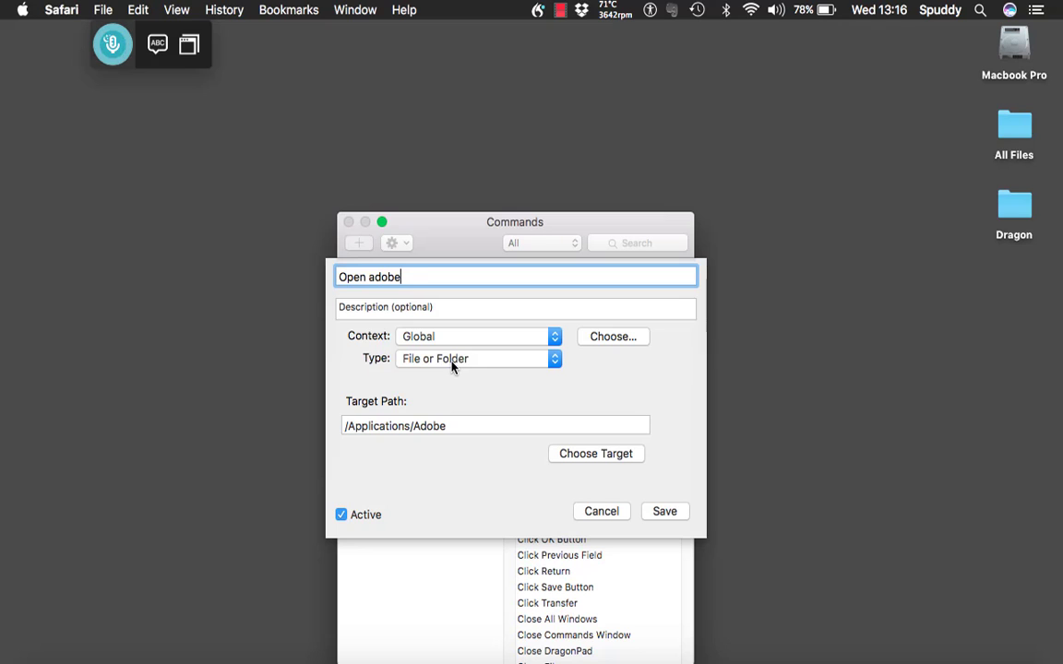
{"action": "left_click", "coordinate": [660, 515]}
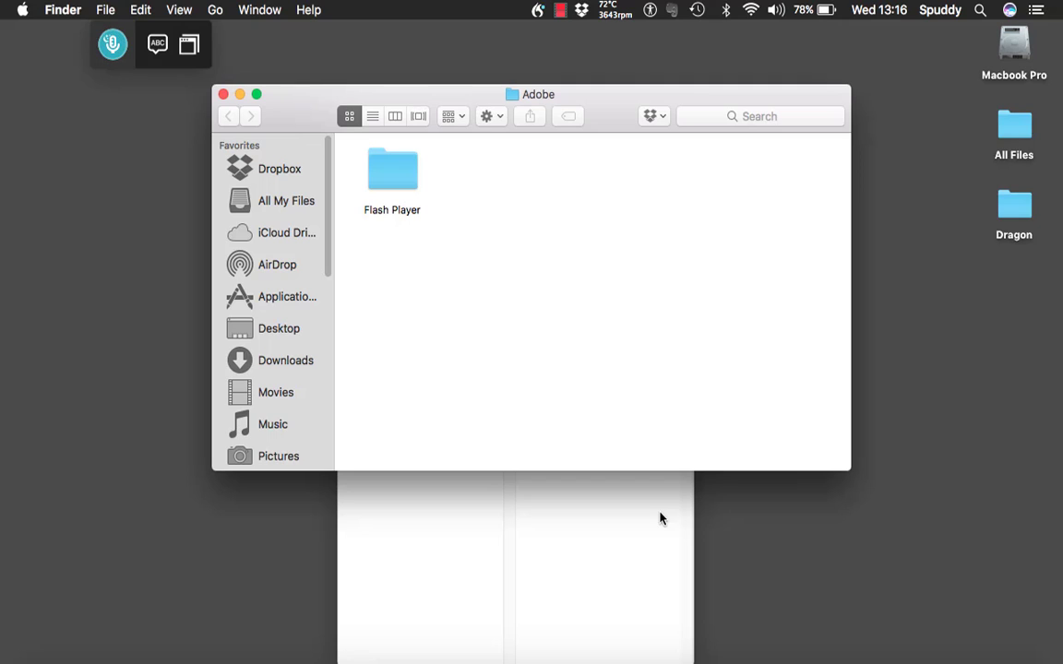
Step: Close the Finder window showing the Adobe folder
{"action": "left_click", "coordinate": [222, 94]}
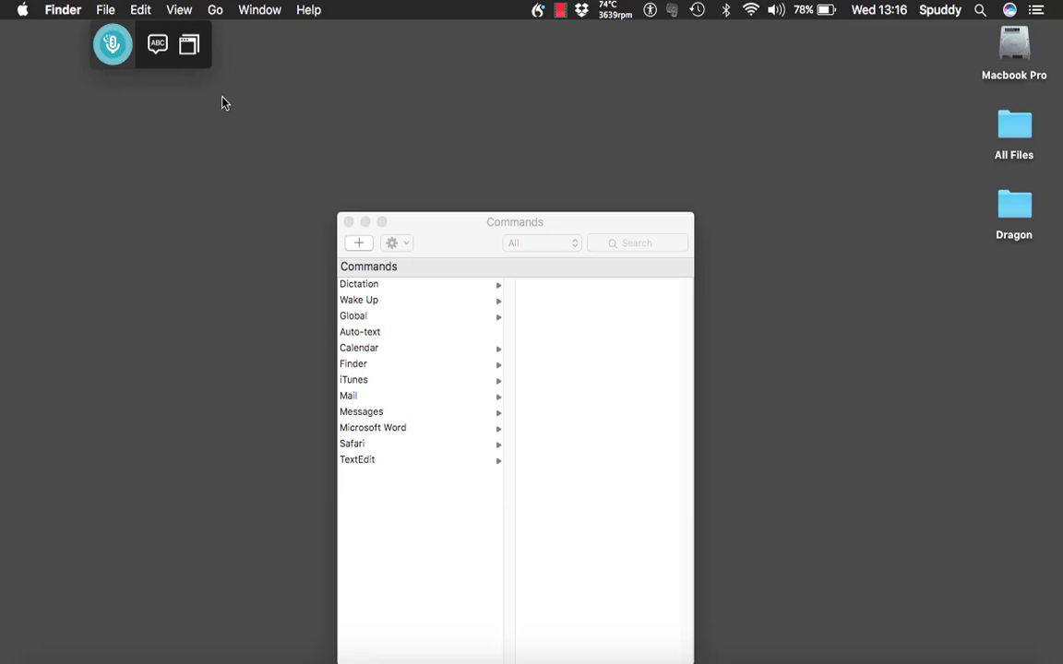
Step: Add a Global Application-type command with spoken phrase 'open disk doctor' targeting Disk Doctor
{"action": "left_click", "coordinate": [522, 357]}
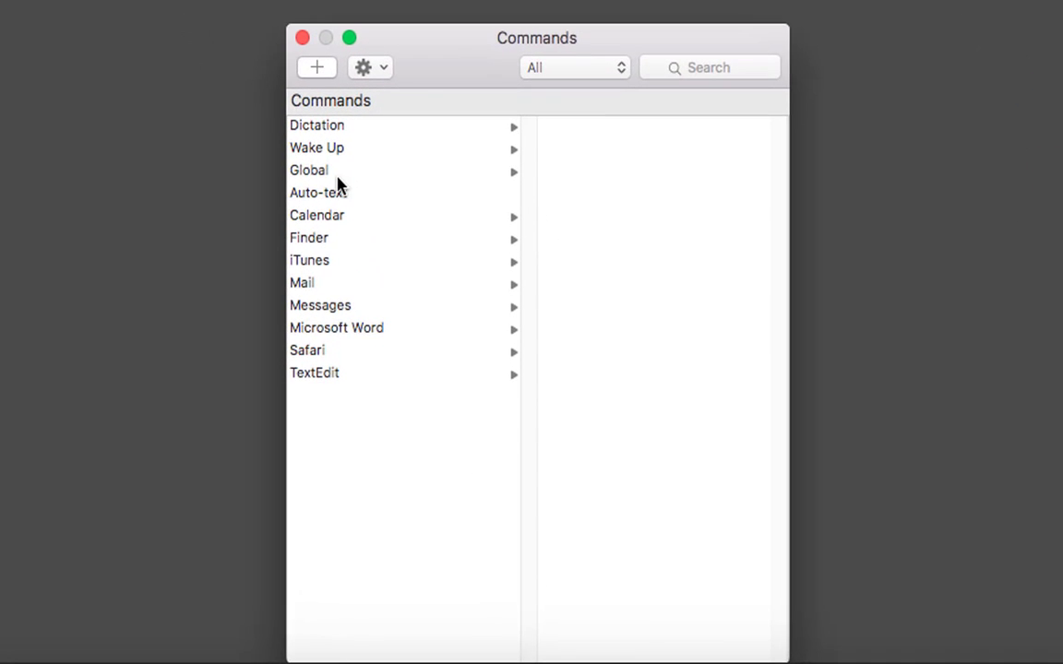
{"action": "left_click", "coordinate": [336, 178]}
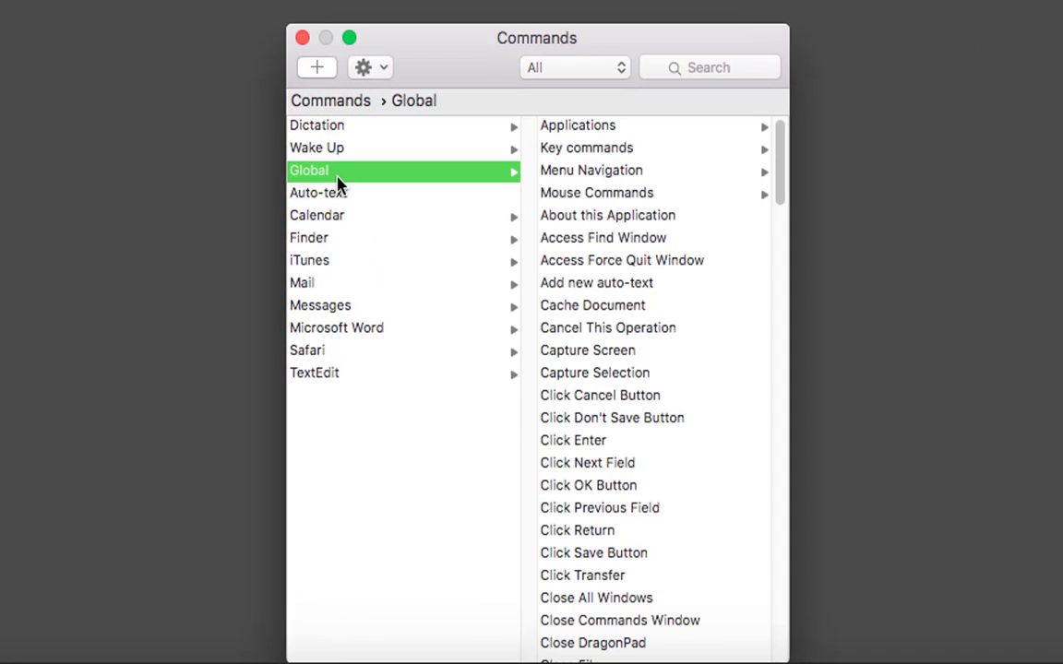
{"action": "left_click", "coordinate": [317, 71]}
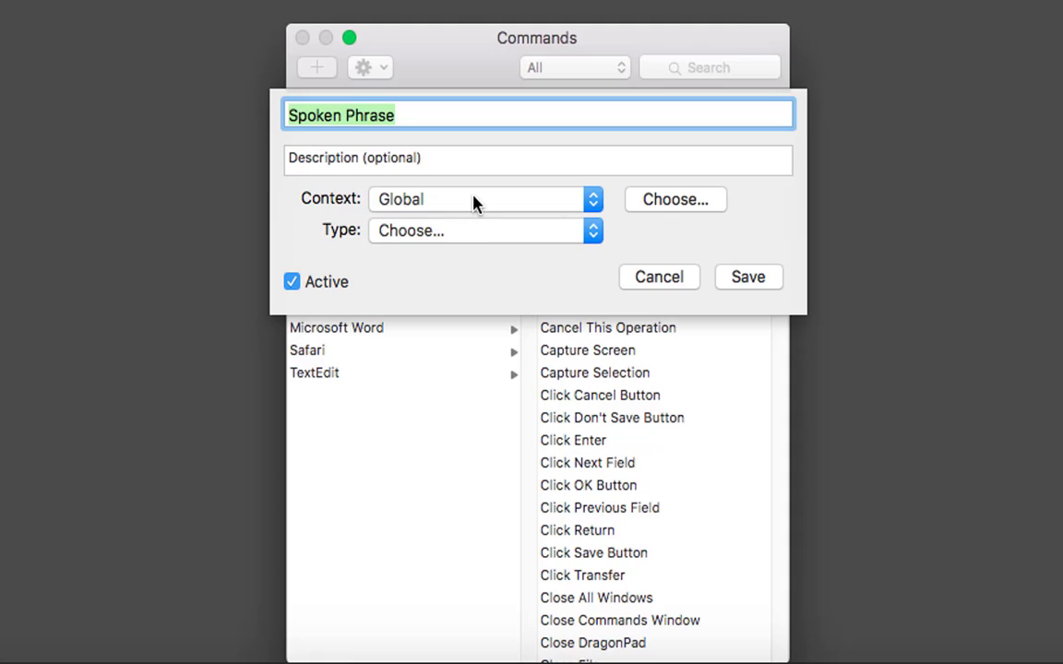
{"action": "left_click", "coordinate": [474, 233]}
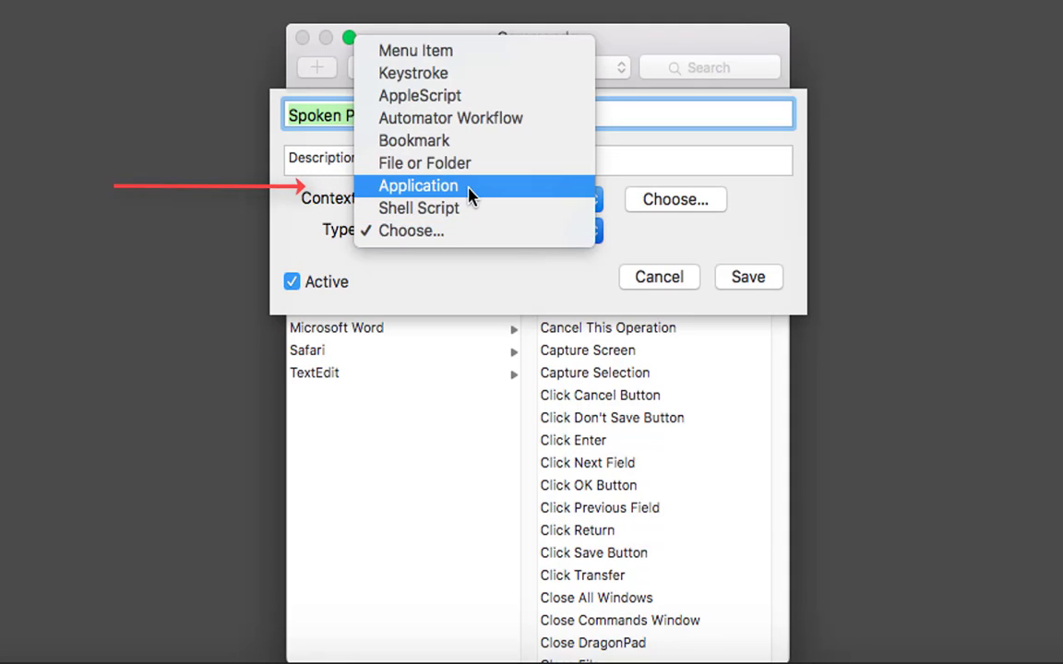
{"action": "left_click", "coordinate": [471, 187]}
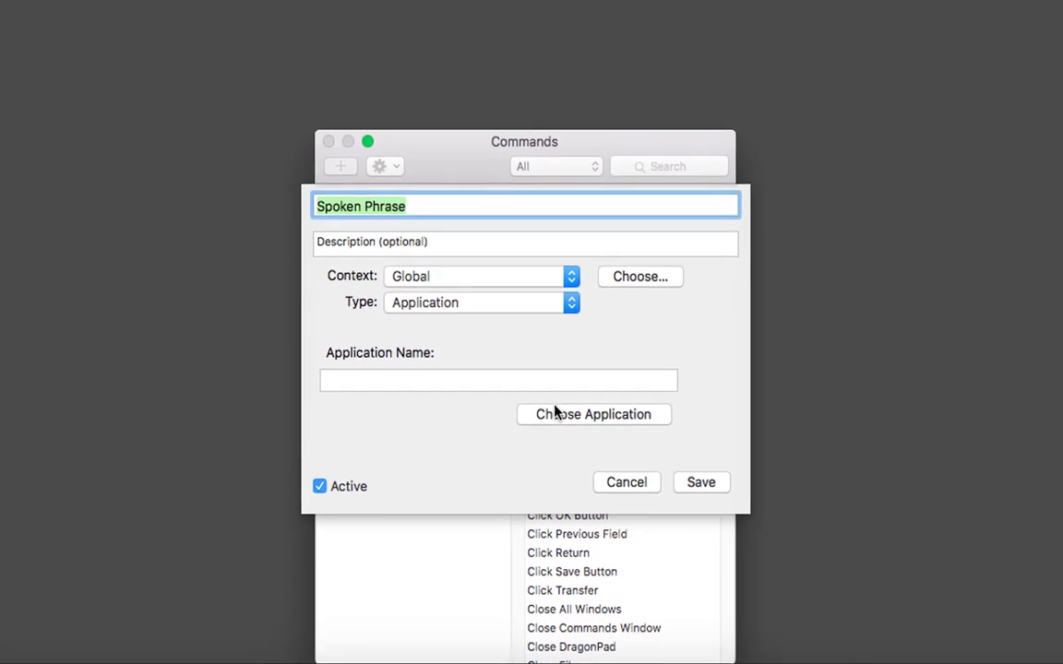
{"action": "left_click", "coordinate": [577, 365]}
{"action": "left_click", "coordinate": [498, 321]}
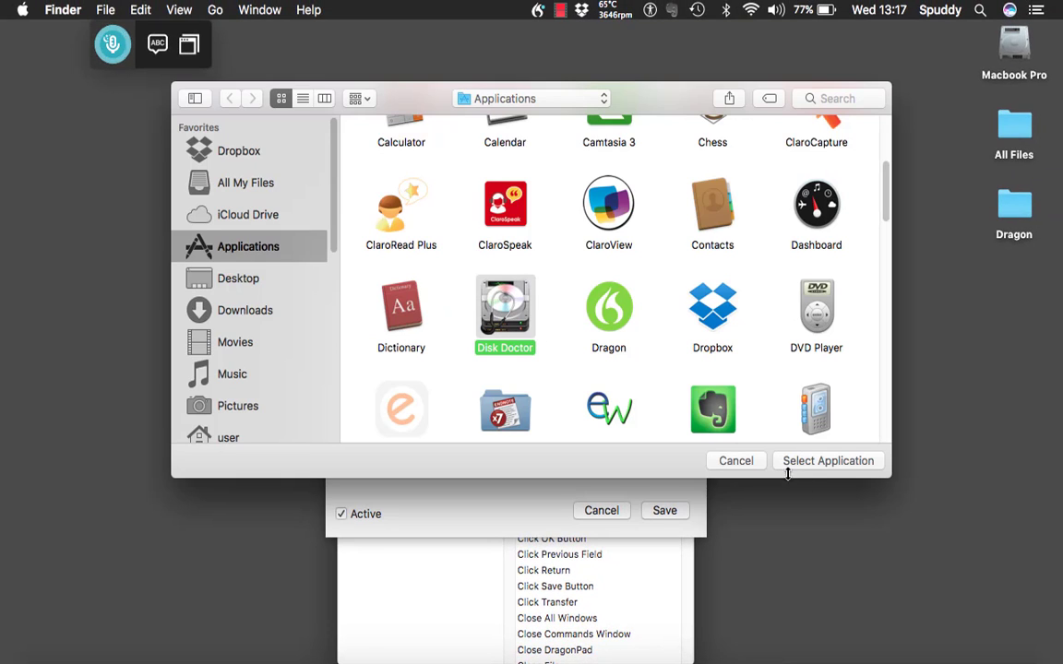
{"action": "left_click", "coordinate": [816, 463]}
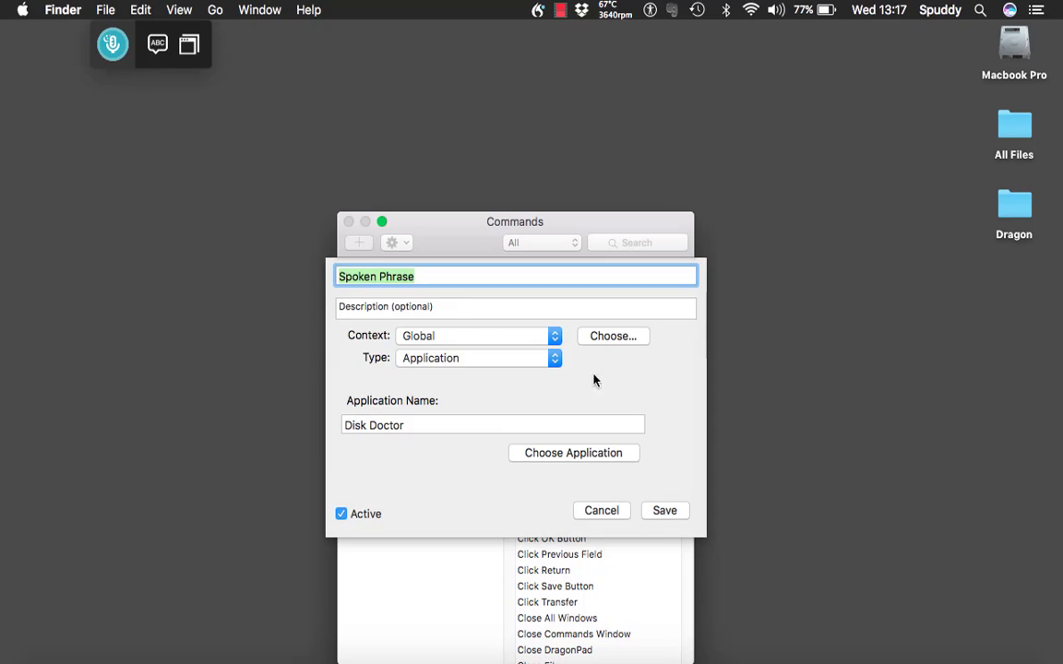
{"action": "key", "text": "BackSpace"}
{"action": "type", "text": "open disk doctor"}
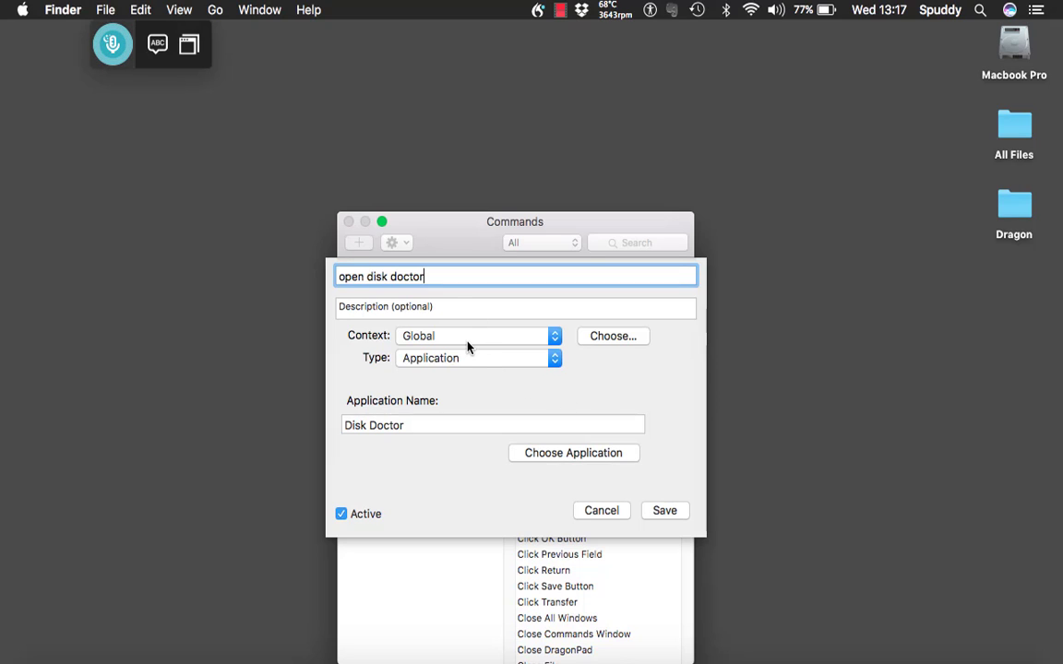
Step: Save the 'open disk doctor' command and close the Disk Doctor window it launched
{"action": "left_click", "coordinate": [666, 514]}
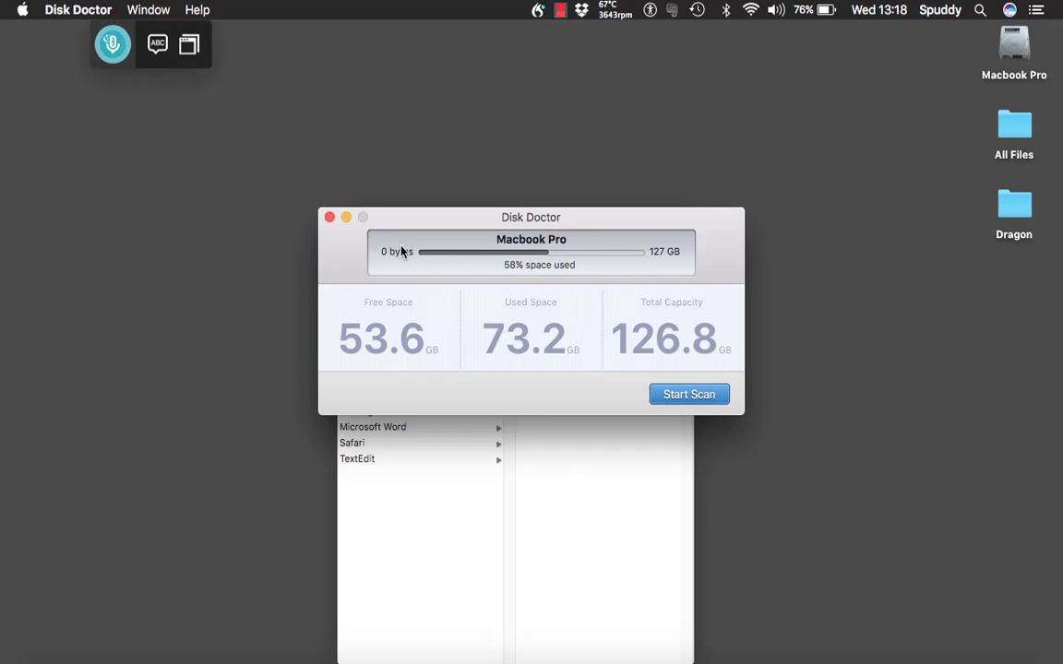
{"action": "left_click", "coordinate": [329, 218]}
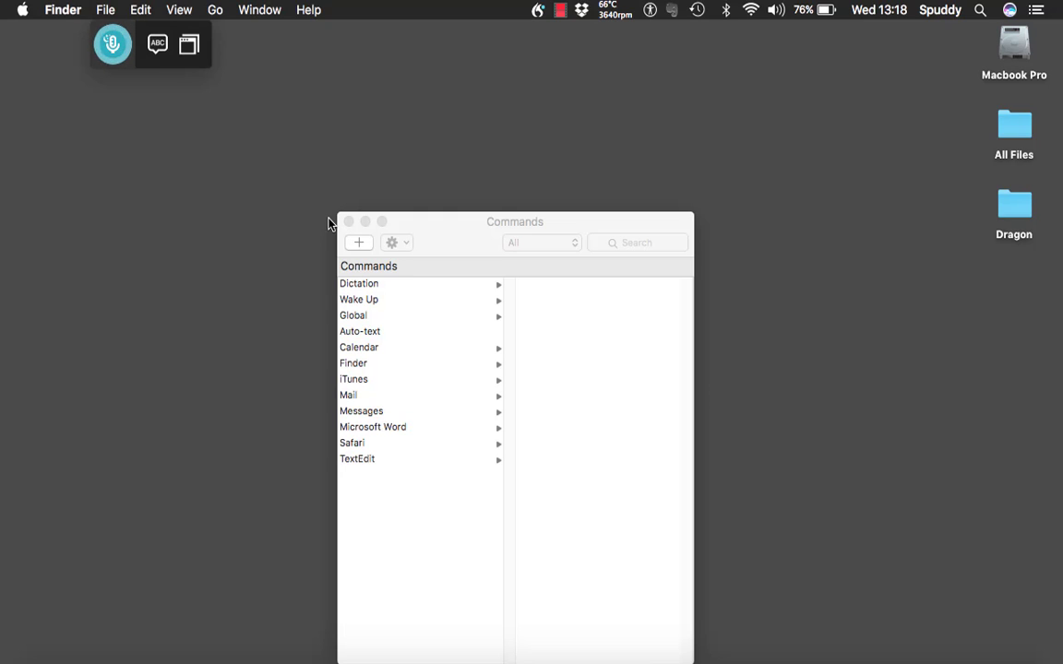
Step: In the Microsoft Word commands, open Date and time for editing, then cancel unchanged
{"action": "left_click", "coordinate": [392, 427]}
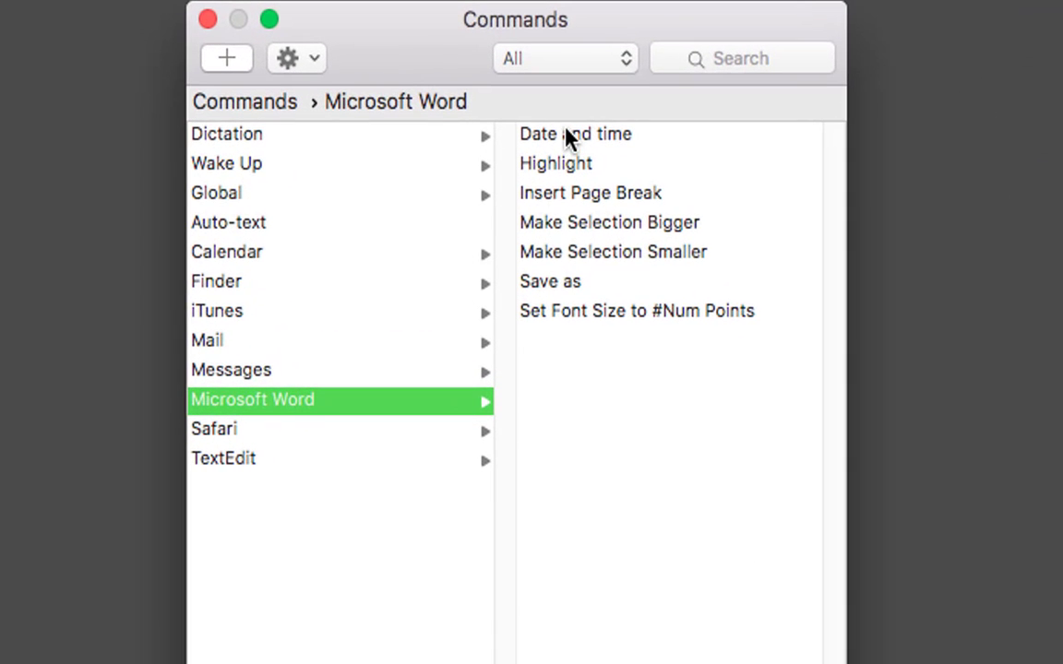
{"action": "left_click", "coordinate": [564, 136]}
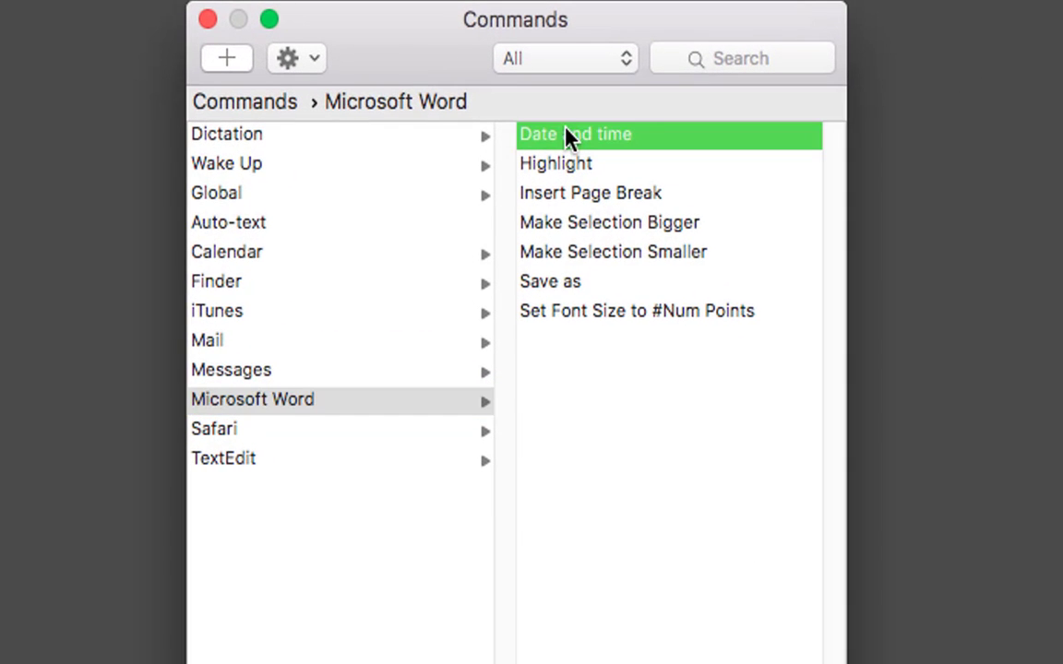
{"action": "left_click", "coordinate": [314, 62]}
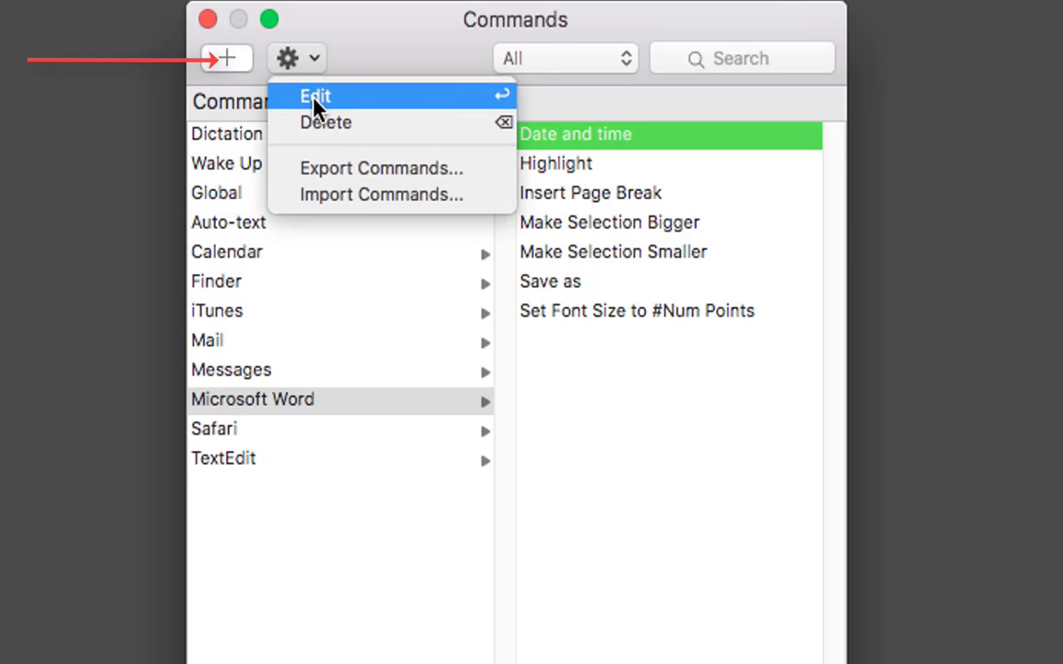
{"action": "left_click", "coordinate": [315, 98]}
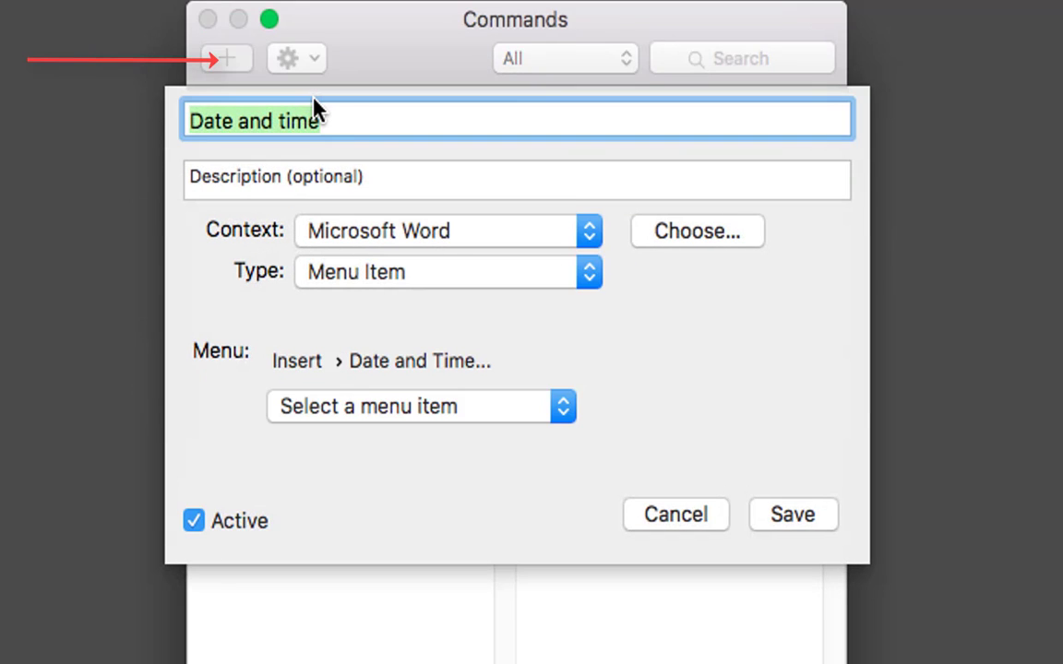
{"action": "left_click", "coordinate": [657, 528]}
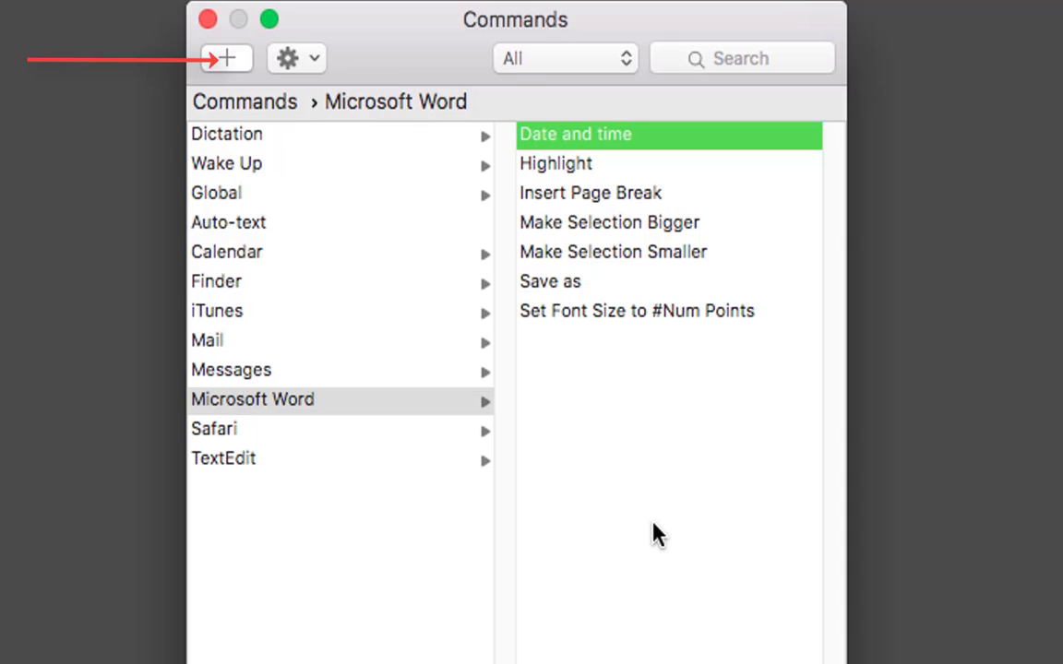
Step: Show the Delete option for Date and time, dismiss it, and focus the command search
{"action": "left_click", "coordinate": [297, 58]}
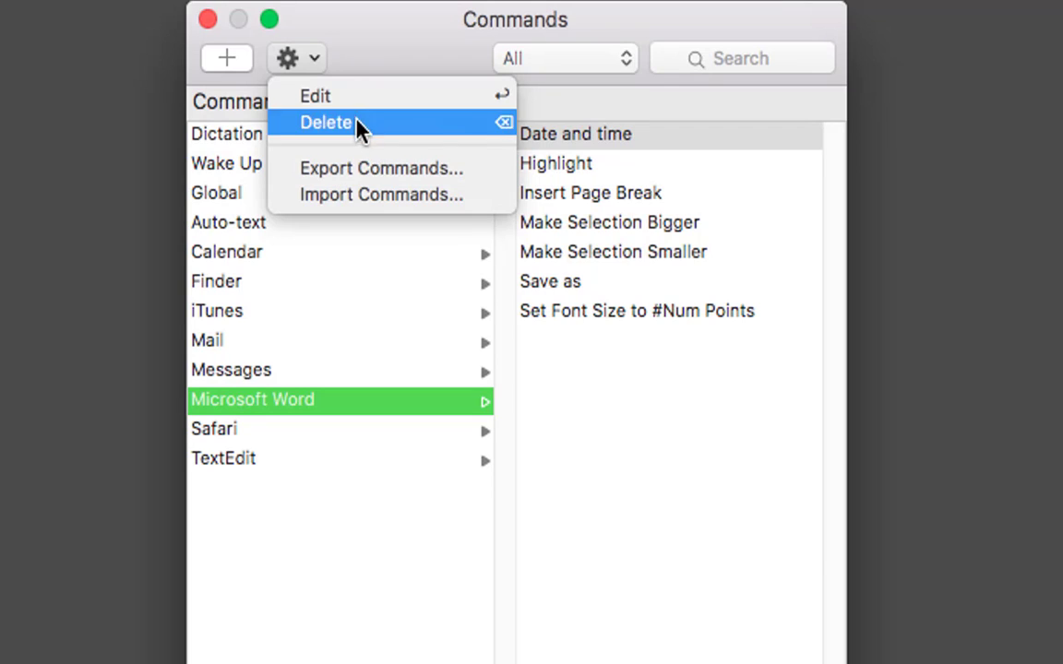
{"action": "left_click", "coordinate": [378, 51]}
{"action": "left_click", "coordinate": [709, 61]}
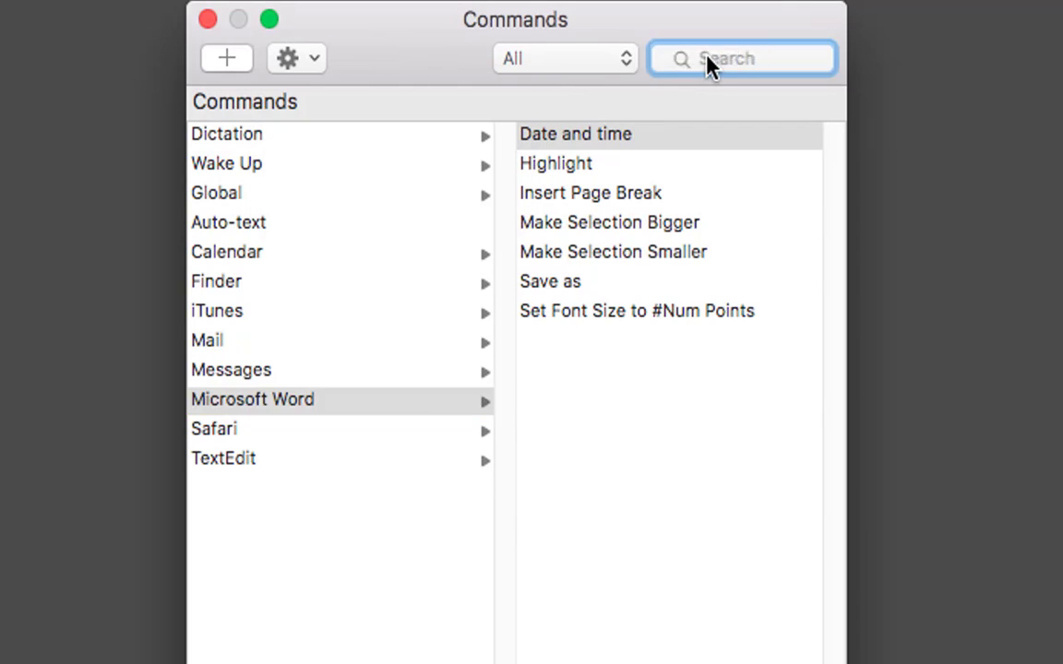